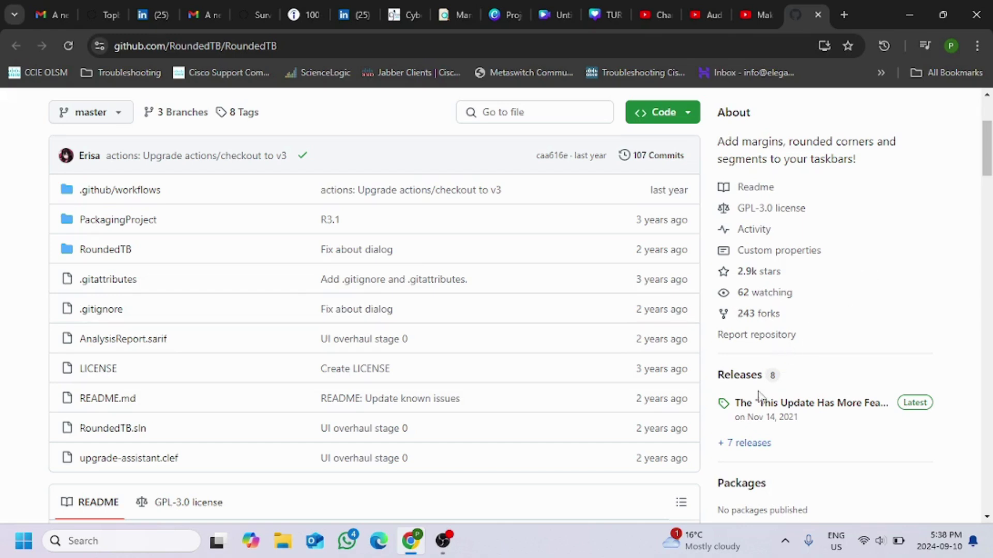
# Open the latest RoundedTB R3.1 release and scroll down to its Assets list
pyautogui.click(921, 409)
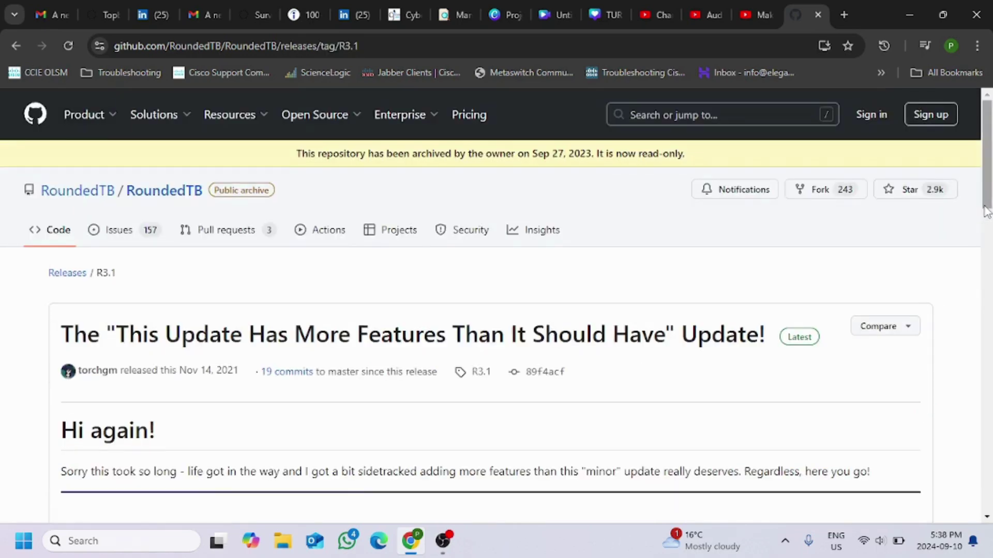
pyautogui.moveTo(987, 210); pyautogui.dragTo(991, 507)
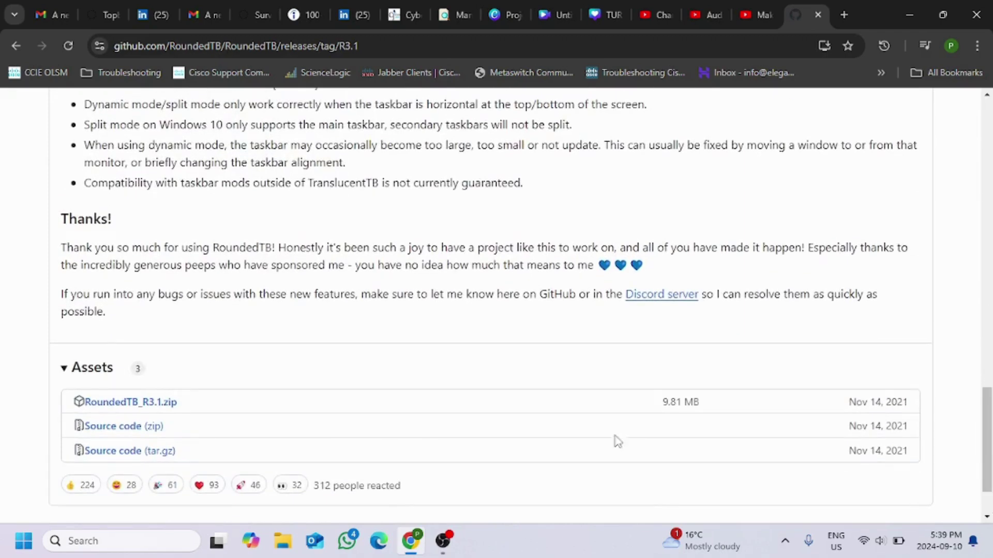
# Download RoundedTB_R3.1.zip and check that the 9.8 MB download finished
pyautogui.click(137, 409)
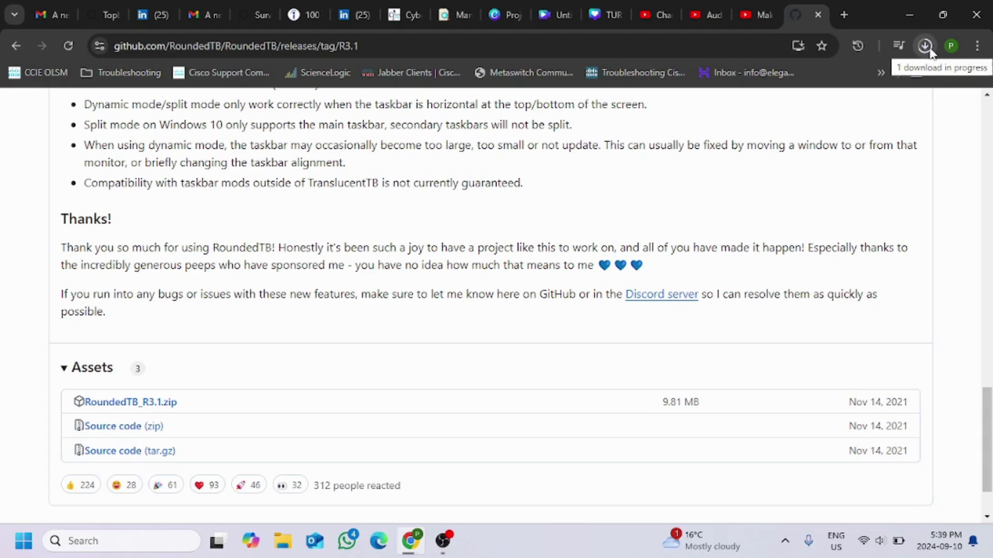
pyautogui.click(925, 47)
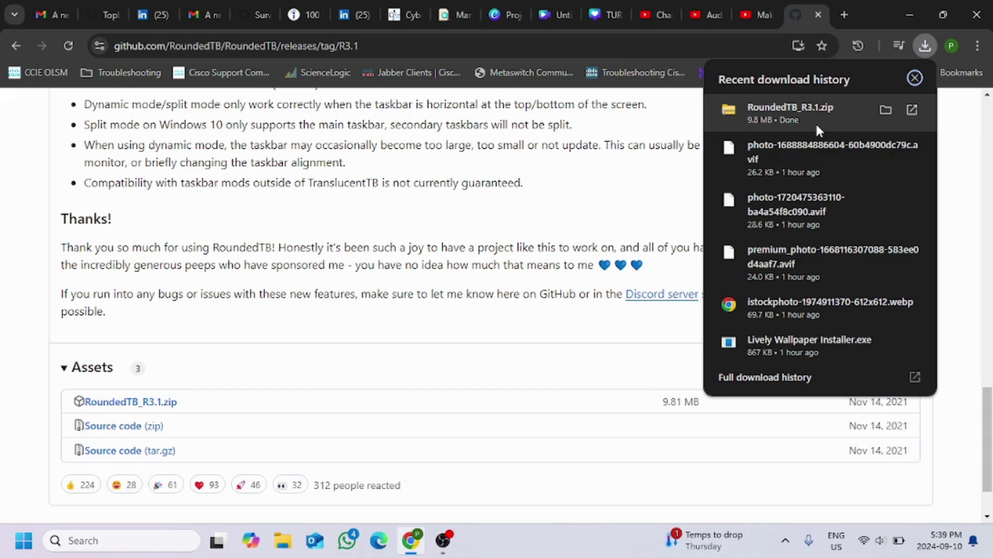
# Show the downloaded zip in Downloads and extract it into a RoundedTB_R3.1 folder
pyautogui.rightClick(815, 122)
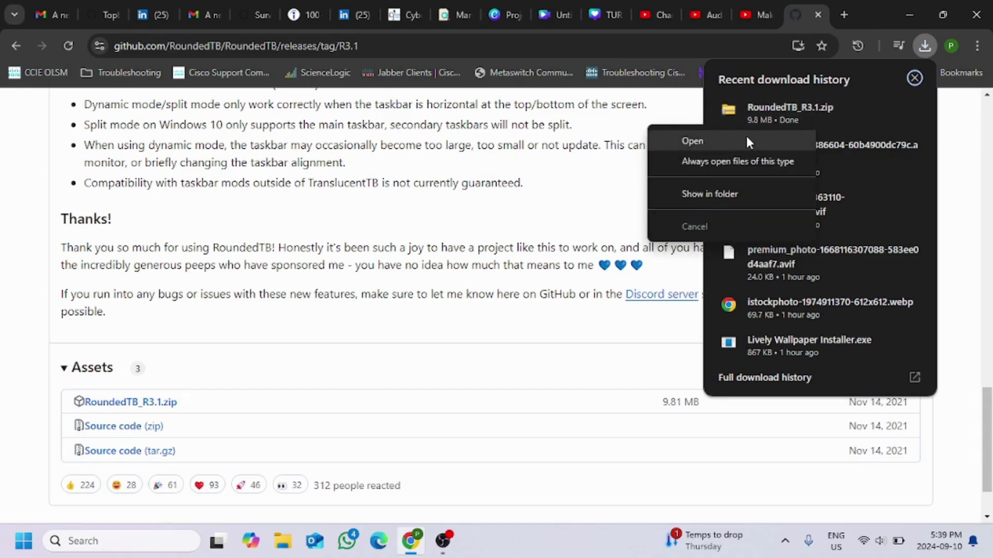
pyautogui.click(709, 192)
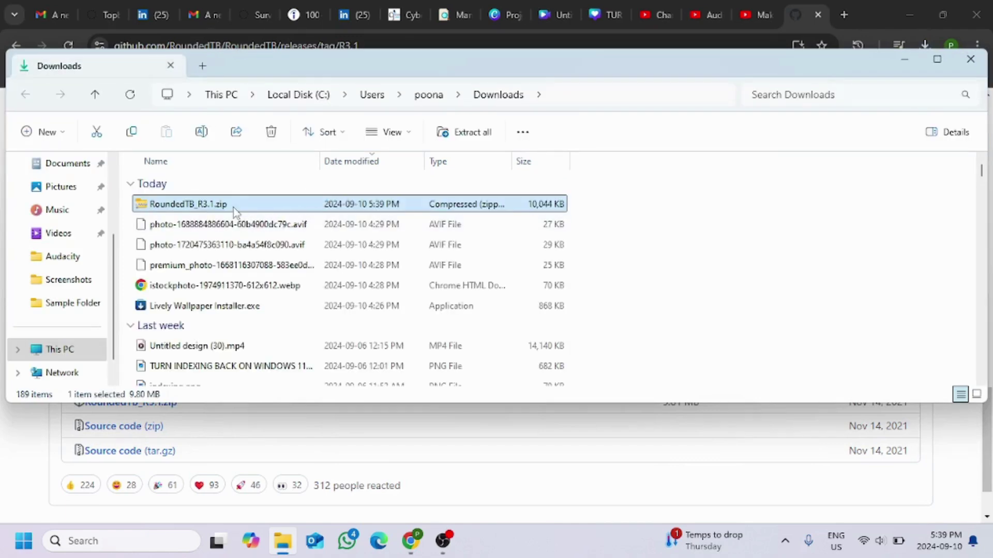
pyautogui.rightClick(233, 212)
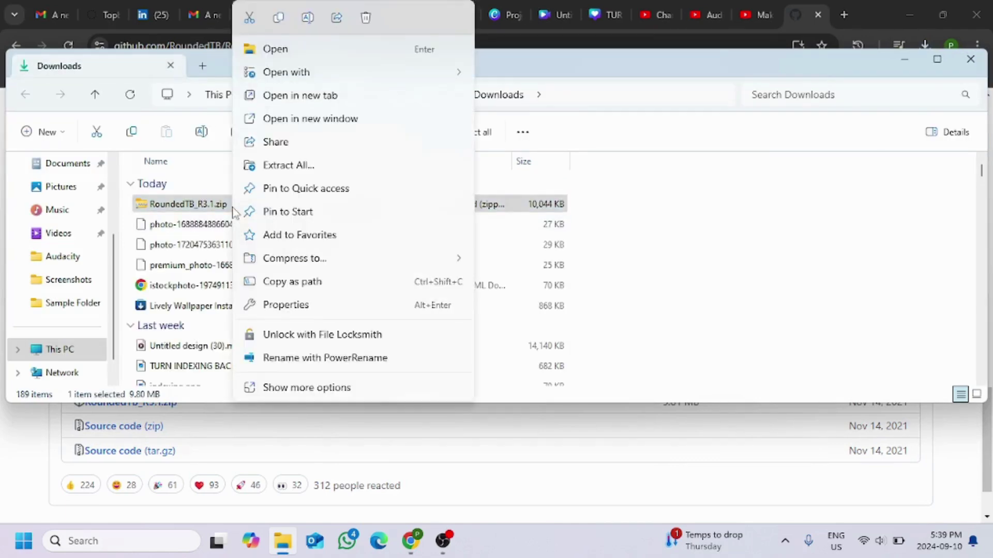
pyautogui.click(324, 174)
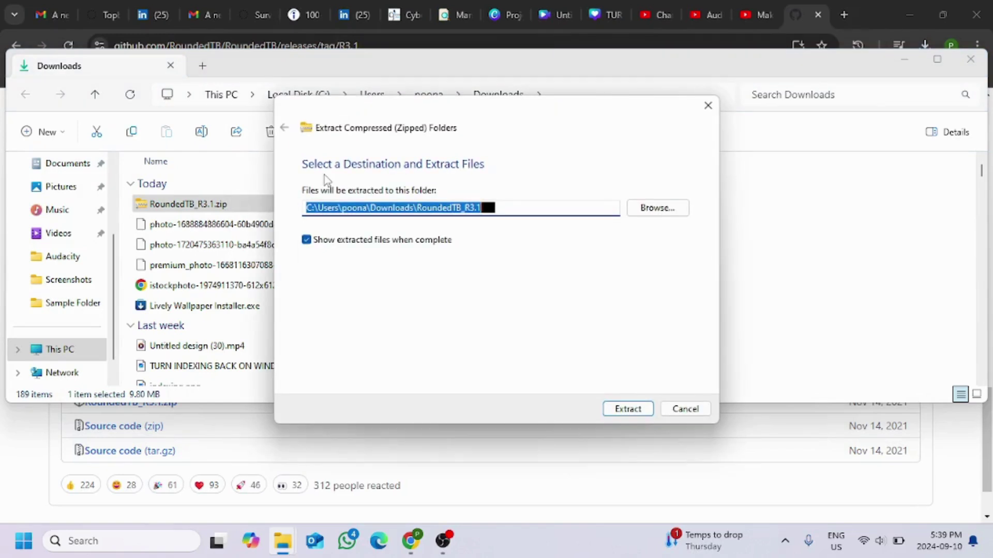
pyautogui.click(629, 409)
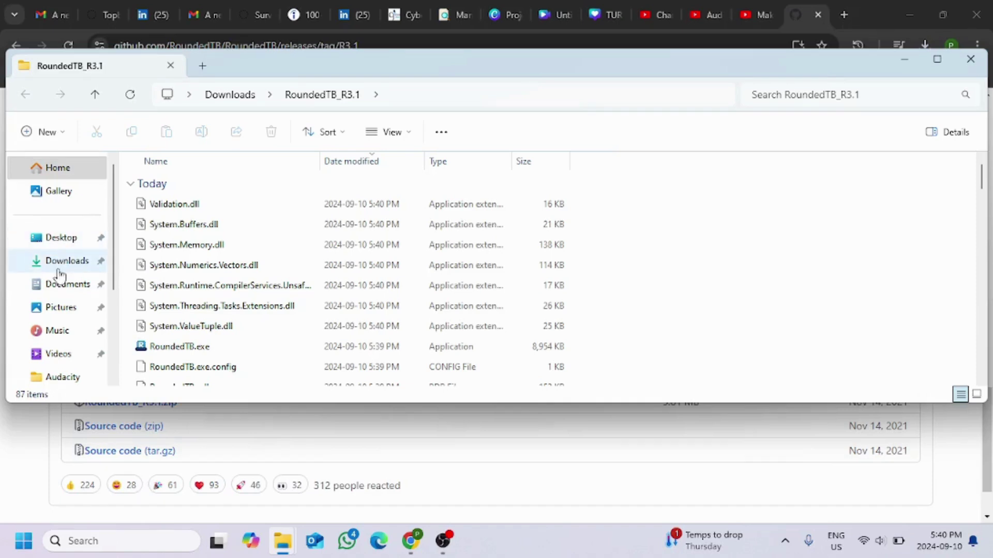
# Browse to This PC > Local Disk (C:) and add a new folder named Tweaks
pyautogui.click(68, 285)
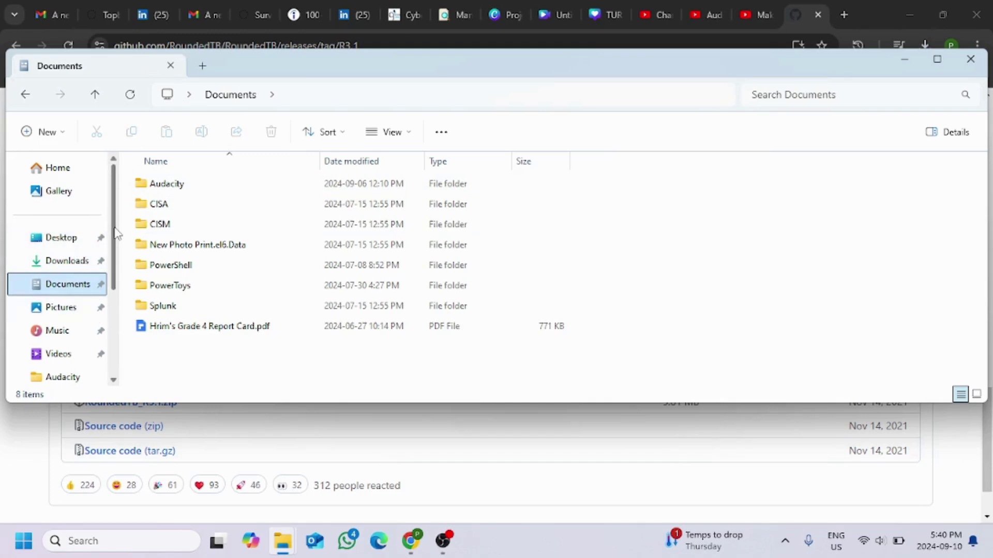
pyautogui.moveTo(115, 234); pyautogui.dragTo(113, 314)
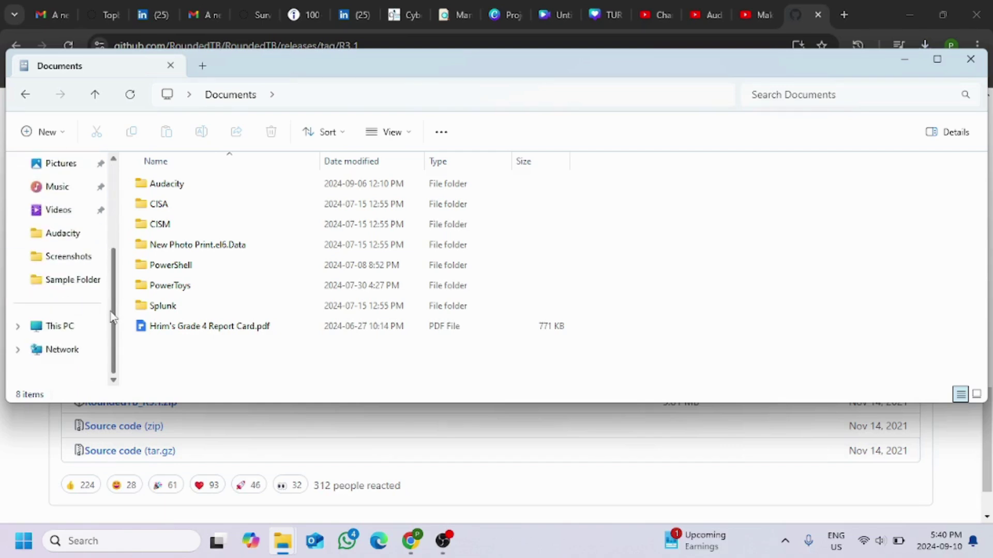
pyautogui.click(66, 327)
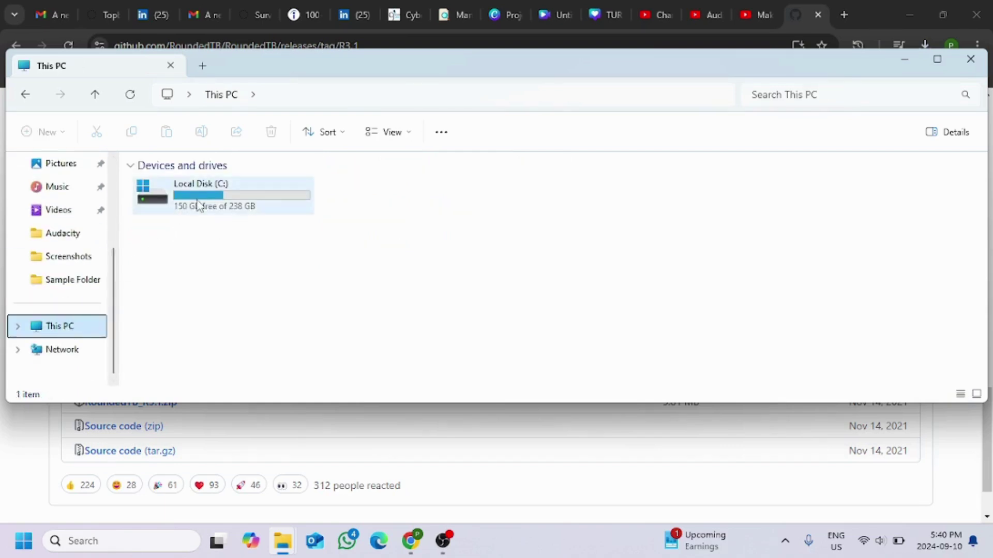
pyautogui.doubleClick(198, 205)
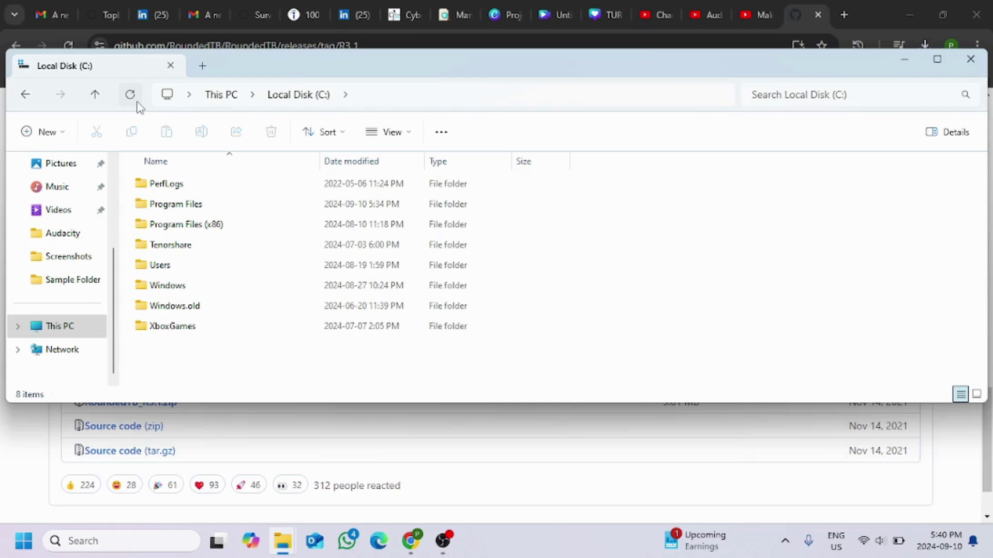
pyautogui.click(28, 132)
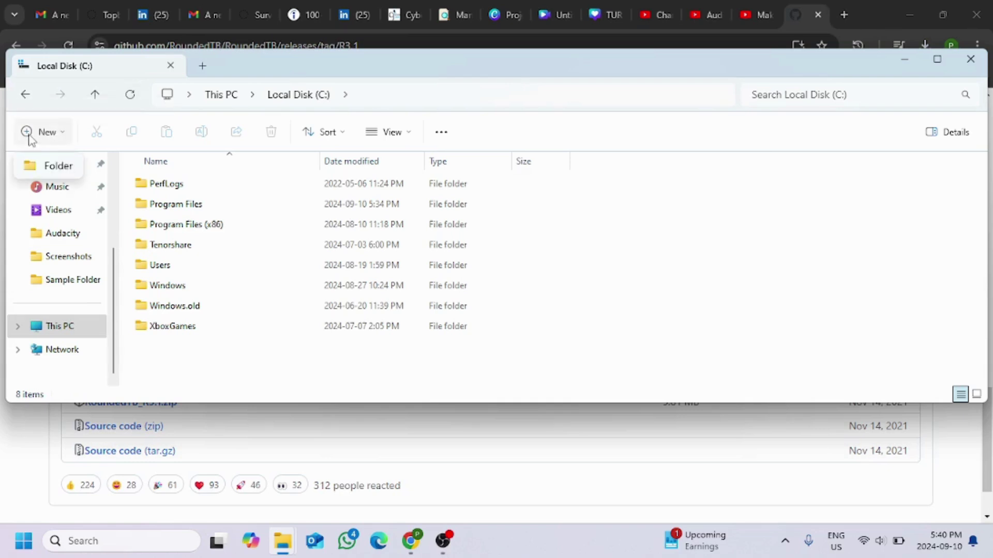
pyautogui.click(59, 166)
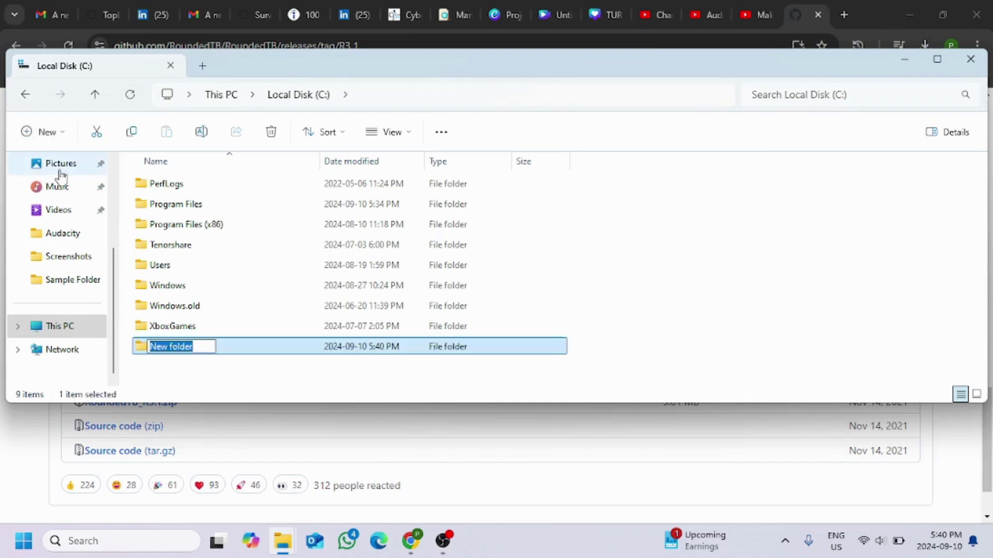
pyautogui.write('Tweaks')
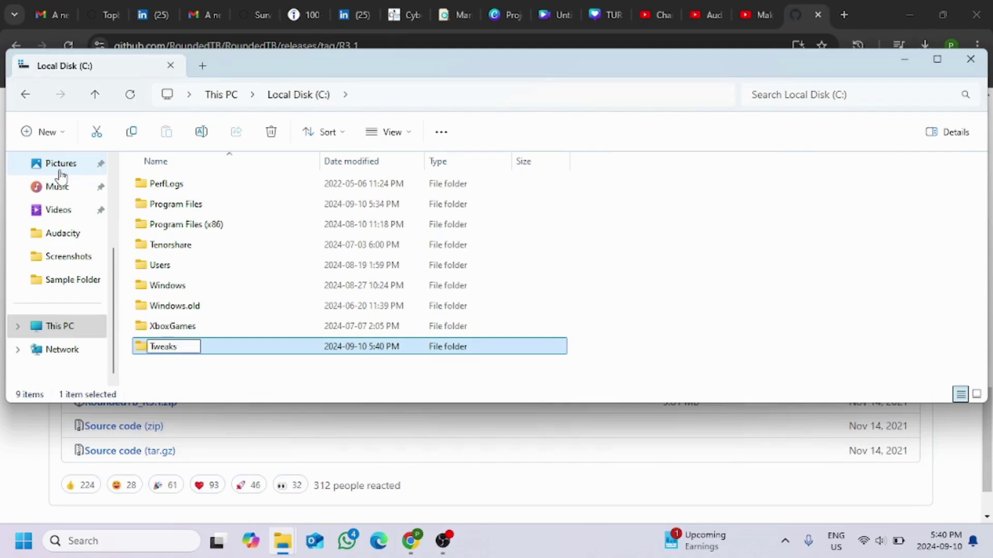
pyautogui.press('Return')
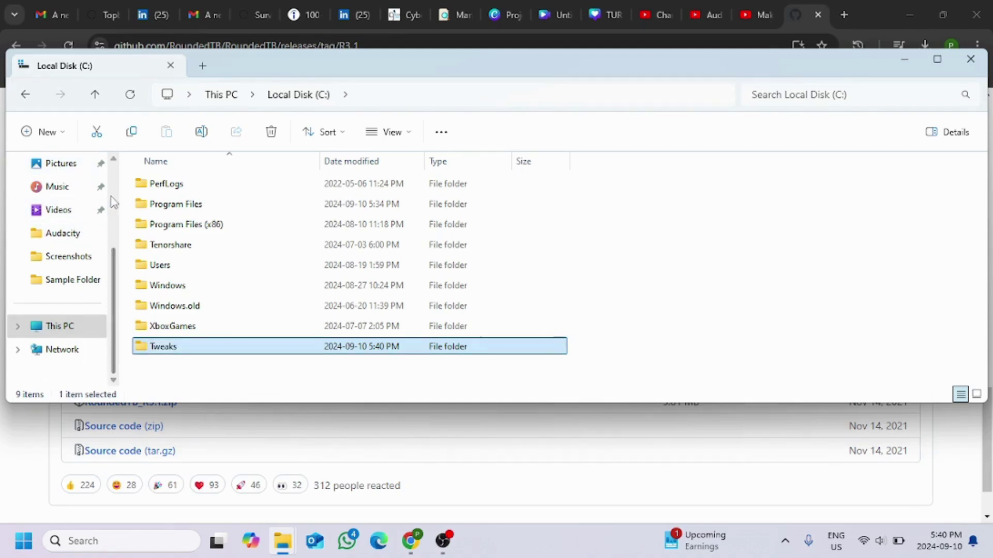
pyautogui.scroll(3, 70, 235)
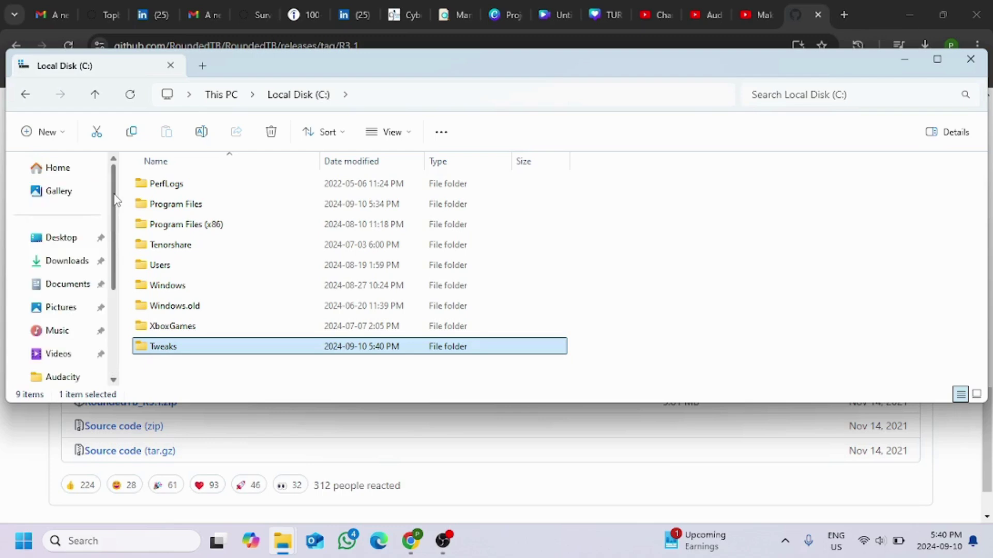
# Cut the extracted RoundedTB_R3.1 folder from Downloads
pyautogui.click(62, 263)
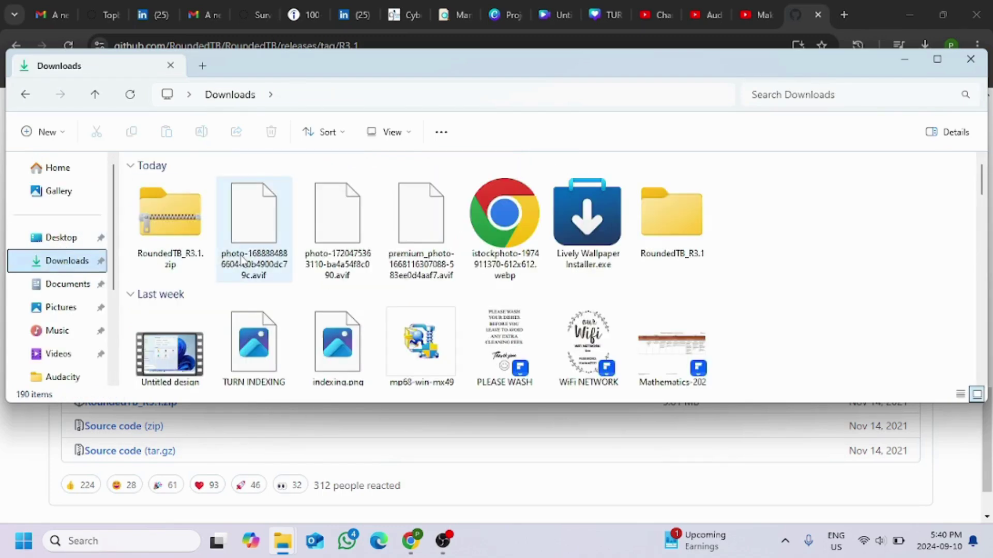
pyautogui.click(689, 252)
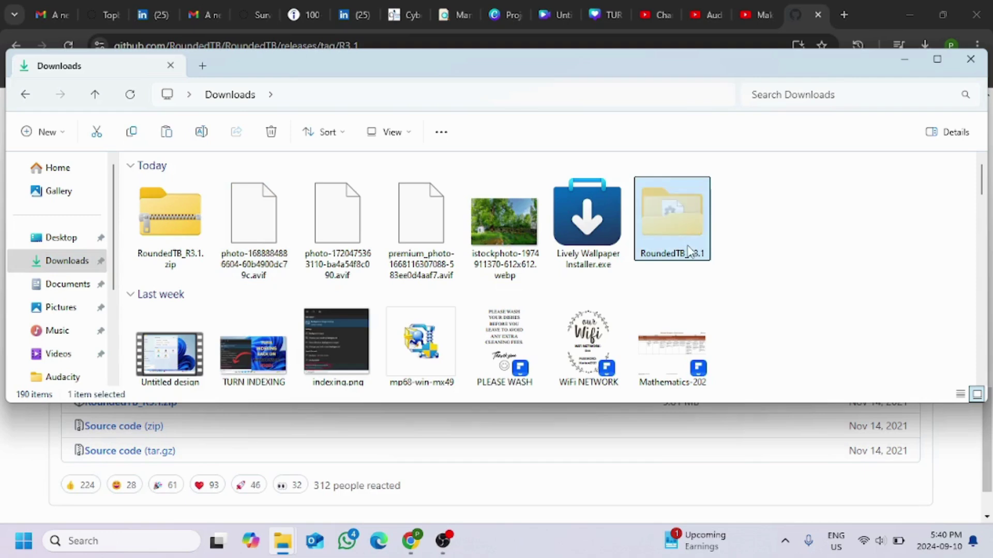
pyautogui.rightClick(688, 251)
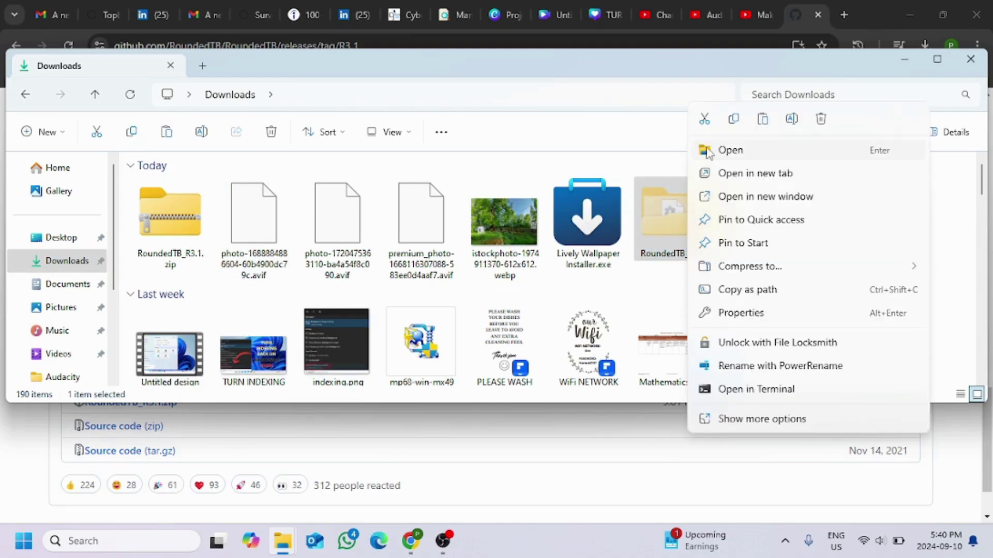
pyautogui.click(704, 120)
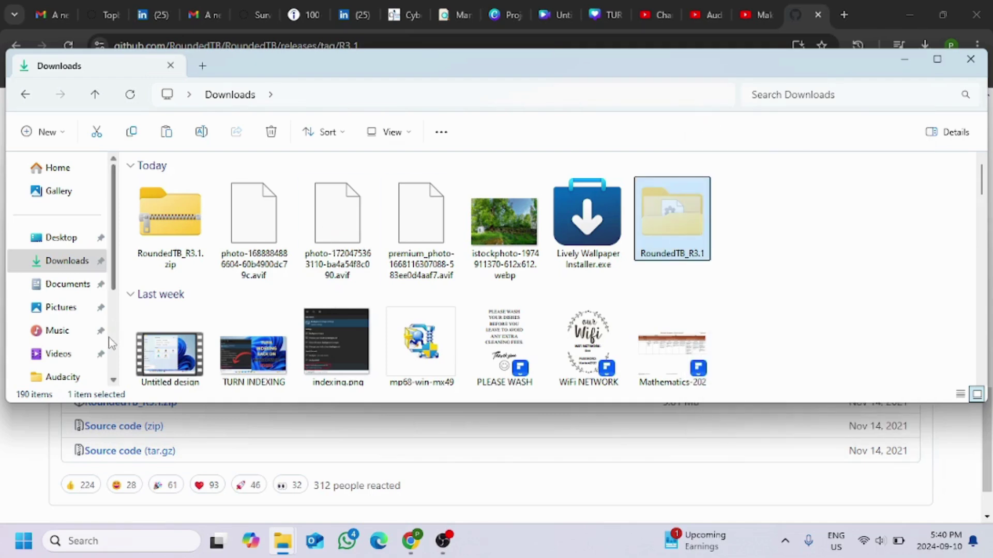
# Paste the folder into C:\Tweaks, then open it to show RoundedTB.exe
pyautogui.scroll(-3, 114, 346)
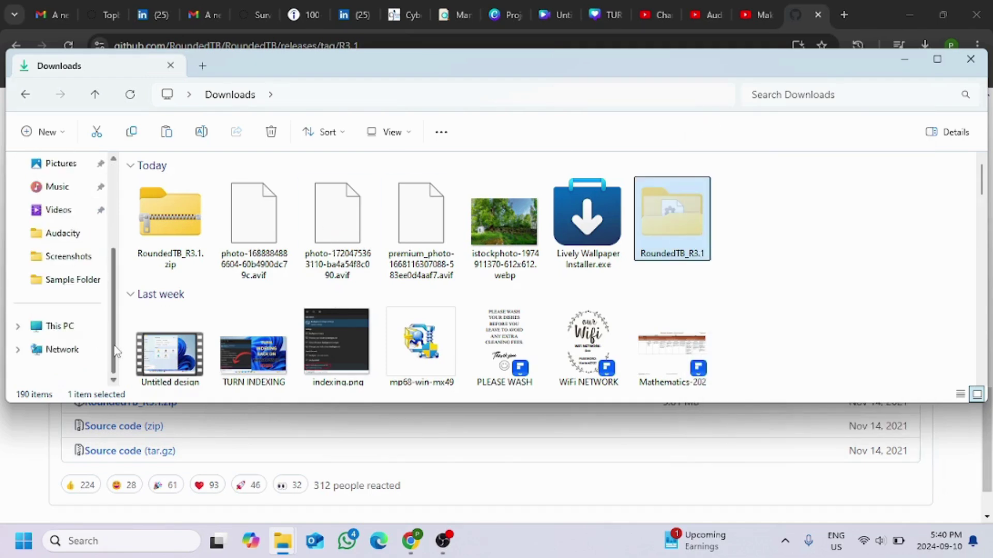
pyautogui.click(72, 326)
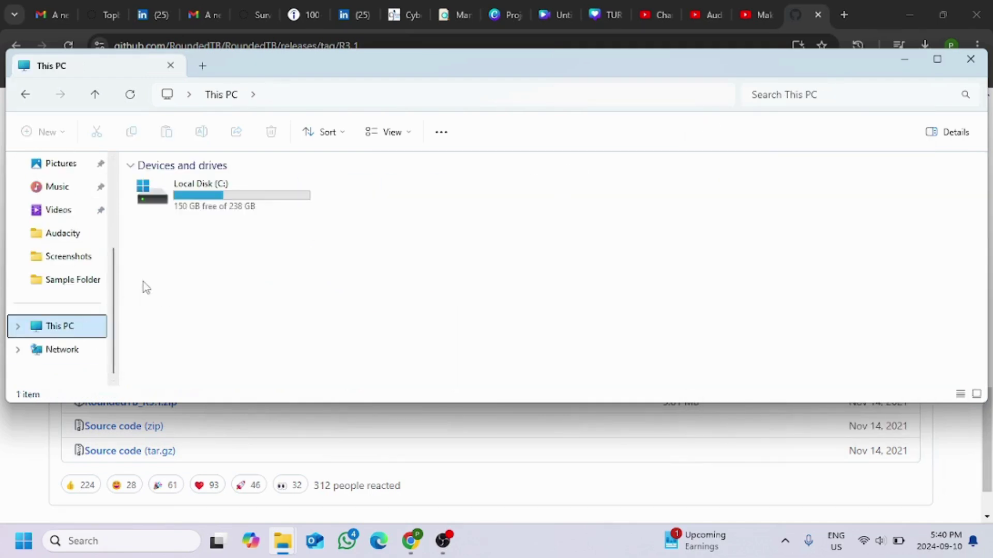
pyautogui.doubleClick(196, 212)
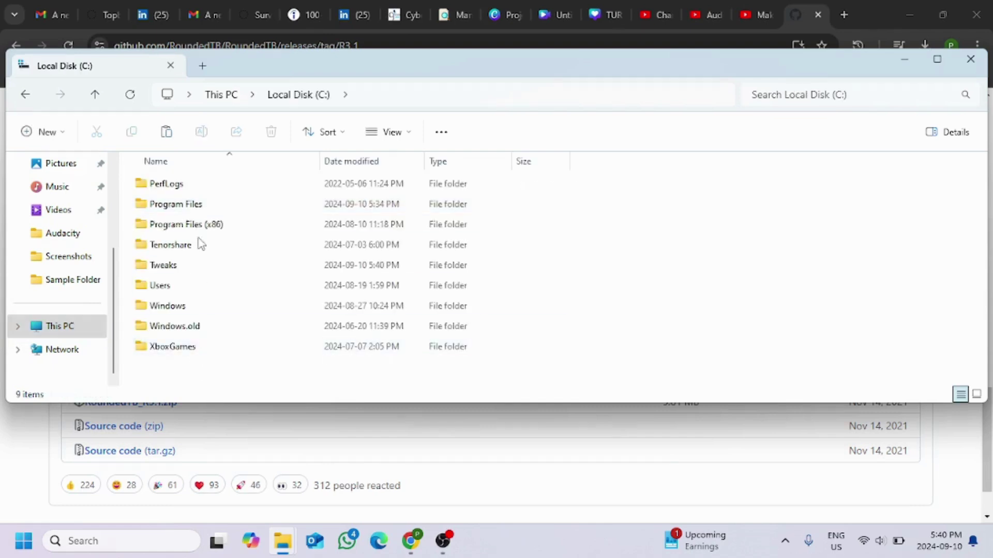
pyautogui.click(178, 269)
pyautogui.doubleClick(178, 269)
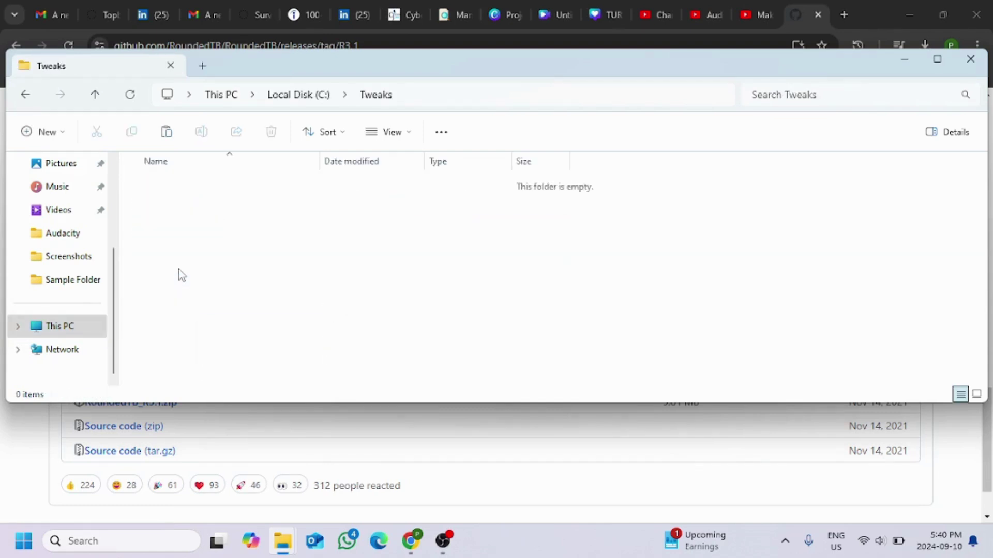
pyautogui.hotkey('ctrl', 'v')
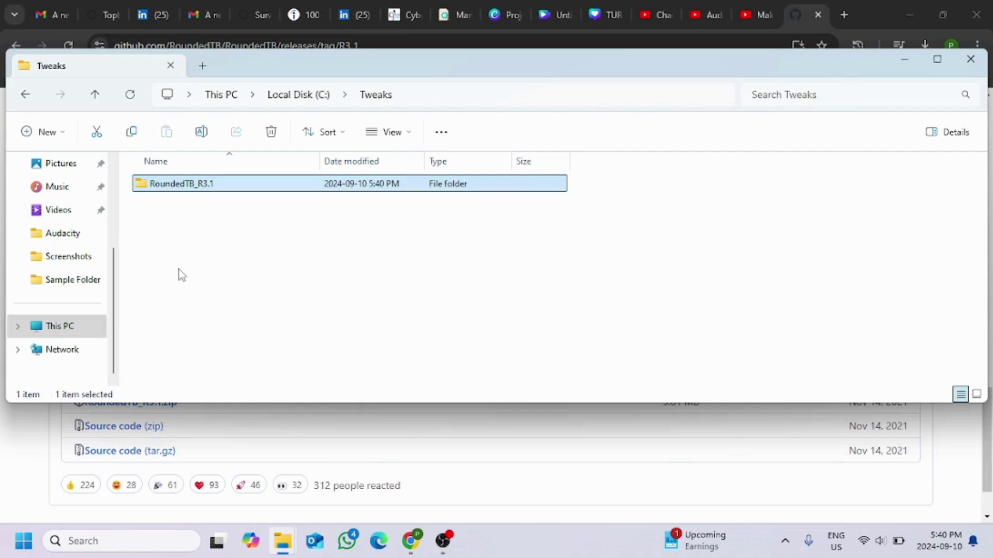
pyautogui.press('Return')
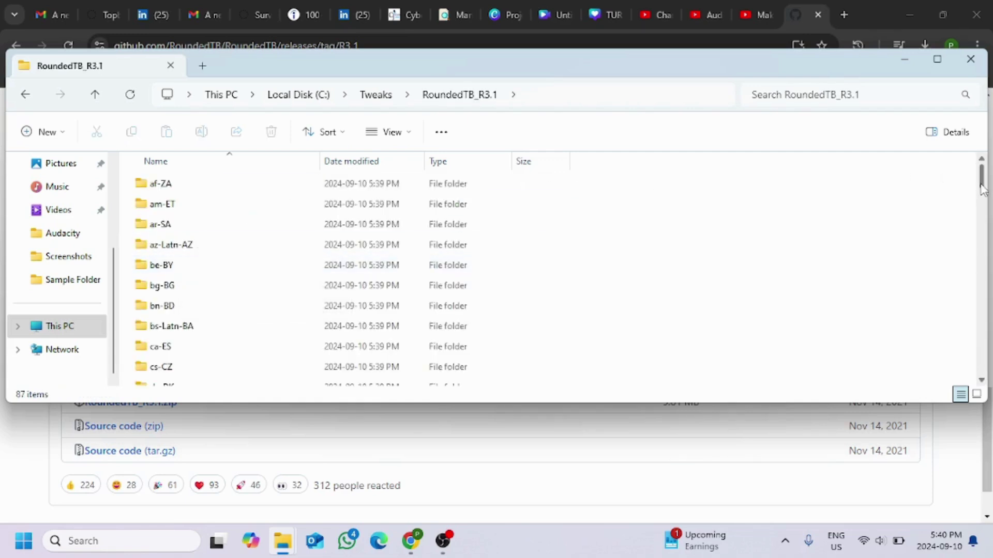
pyautogui.moveTo(982, 189); pyautogui.dragTo(981, 394)
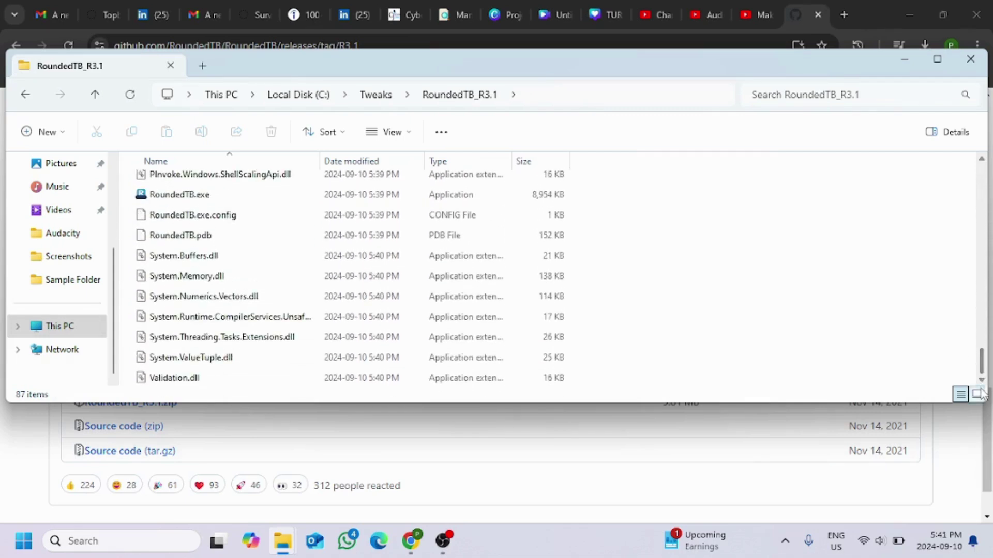
# Launch RoundedTB.exe, dismiss the welcome notes, and select the Margin value 3
pyautogui.doubleClick(255, 201)
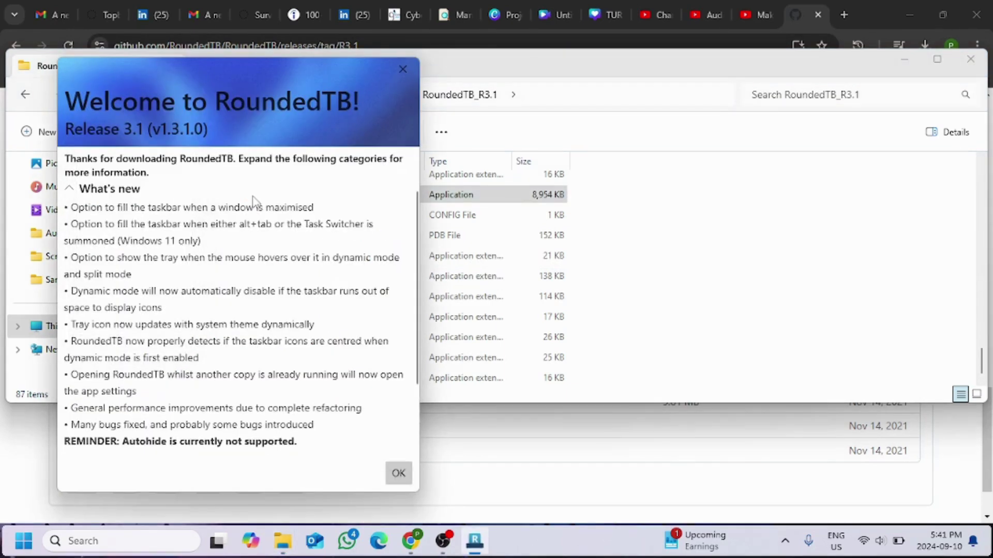
pyautogui.click(403, 481)
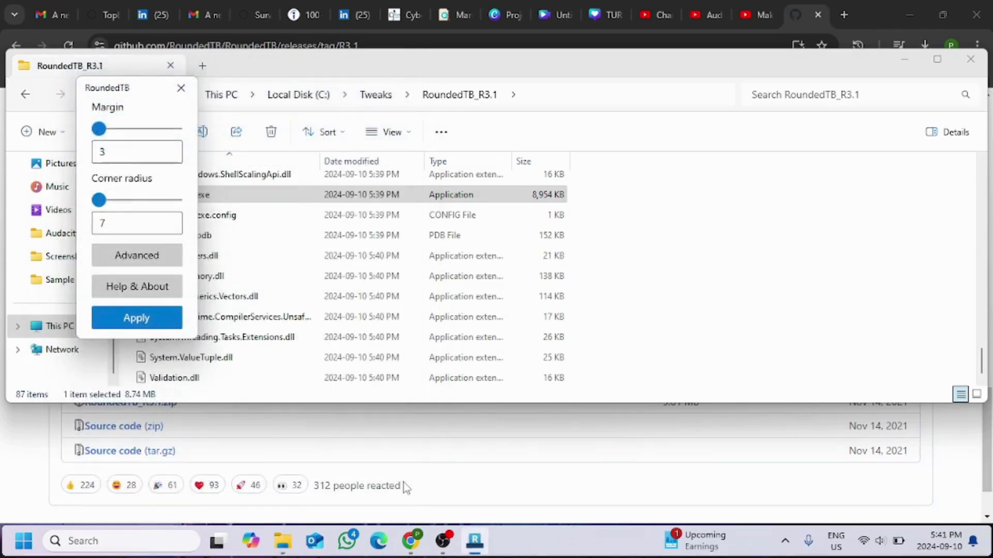
pyautogui.doubleClick(125, 159)
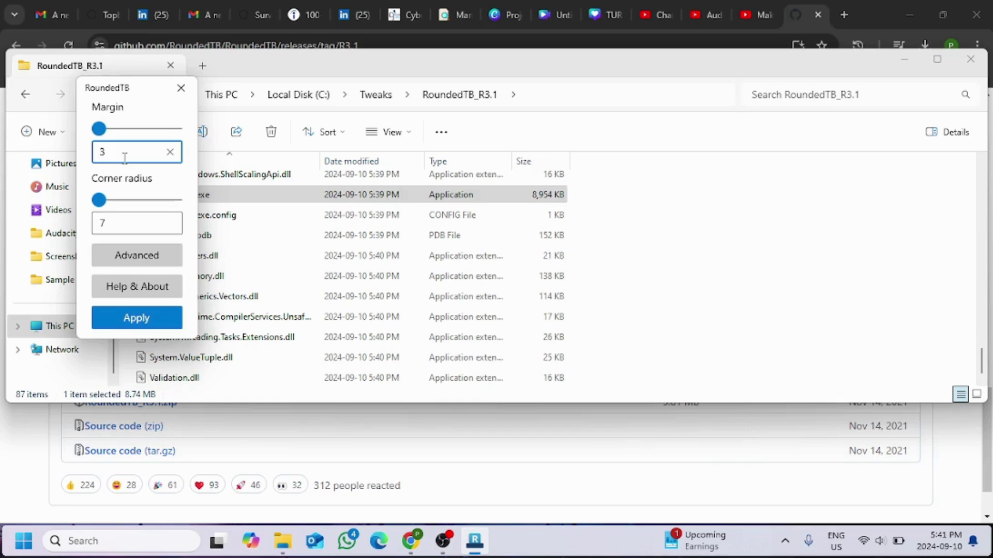
# Minimize the browser and Explorer windows and move the RoundedTB panel to screen centre
pyautogui.click(904, 56)
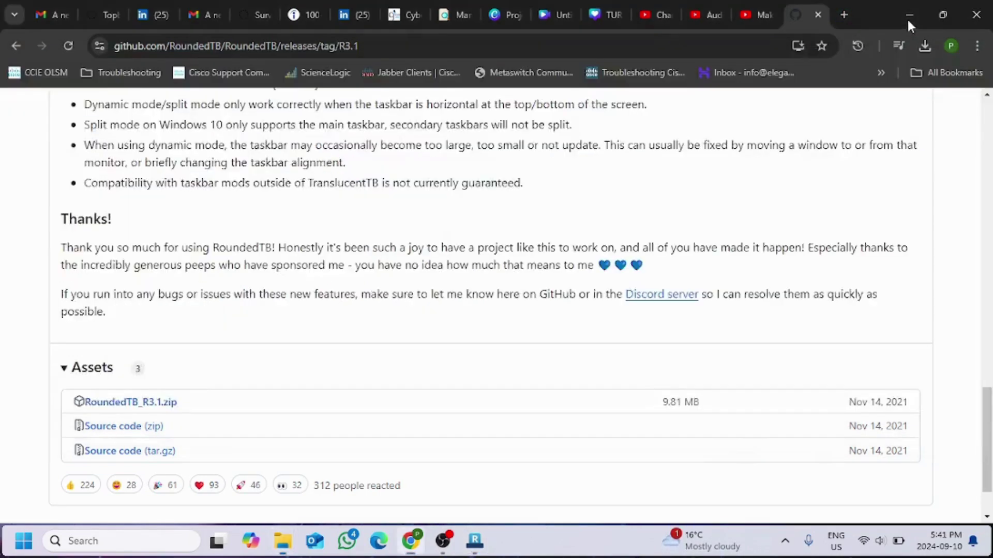
pyautogui.click(908, 16)
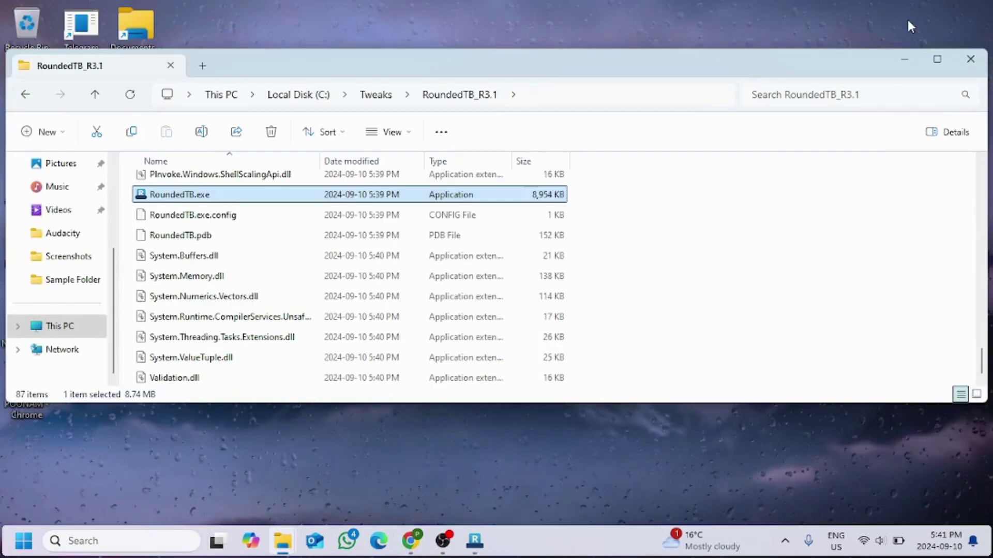
pyautogui.click(905, 60)
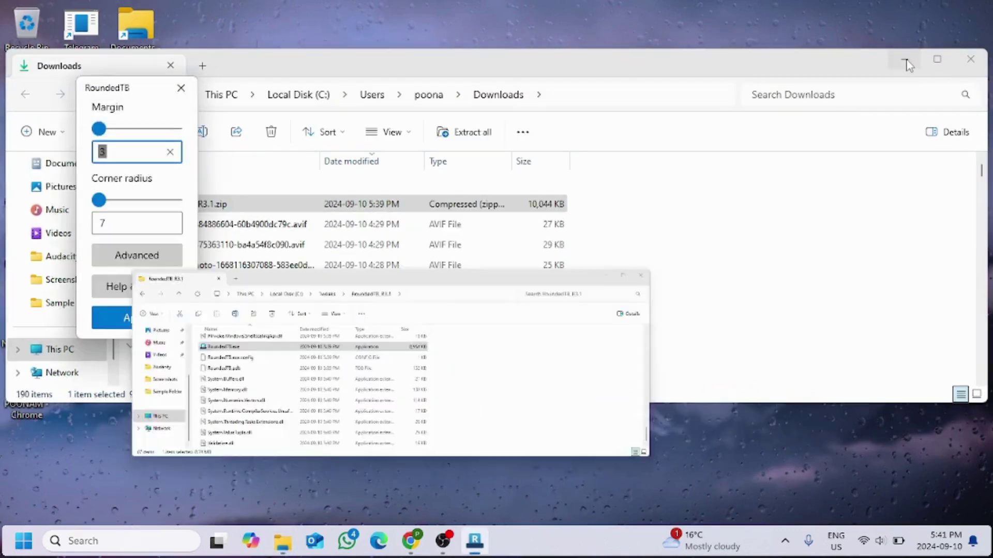
pyautogui.click(907, 62)
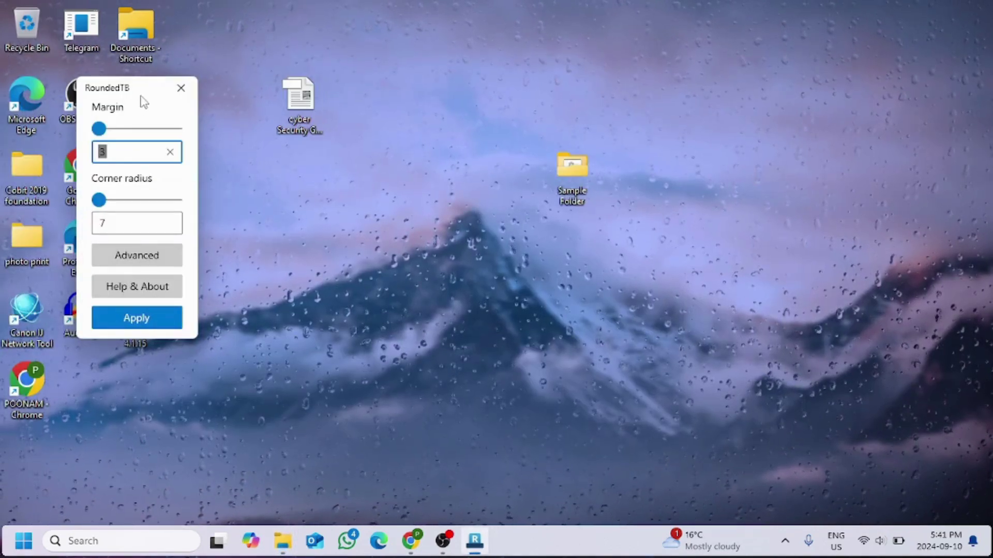
pyautogui.moveTo(142, 101); pyautogui.dragTo(563, 135)
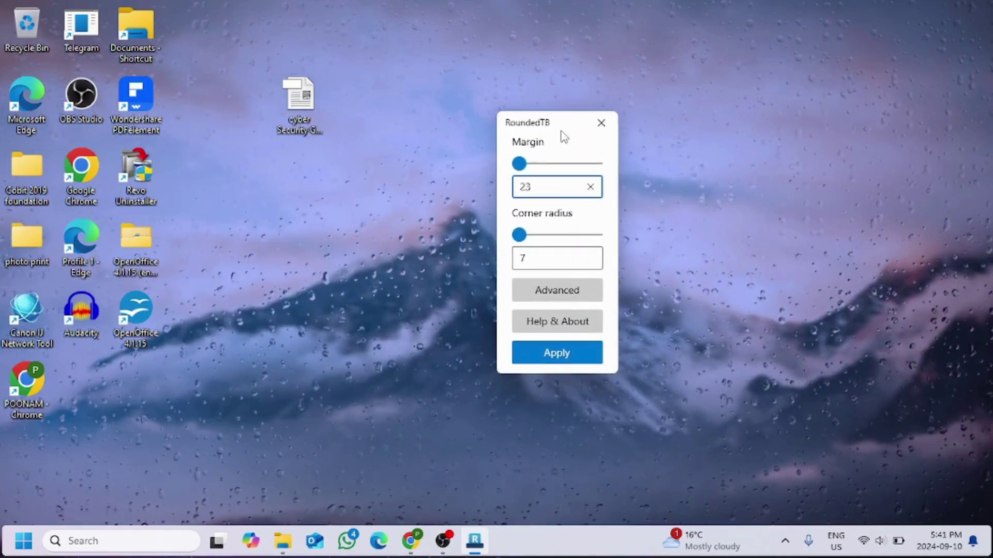
# Enter a Margin of 2 and a Corner radius of 20
pyautogui.write('3')
pyautogui.hotkey('ctrl', 'z')
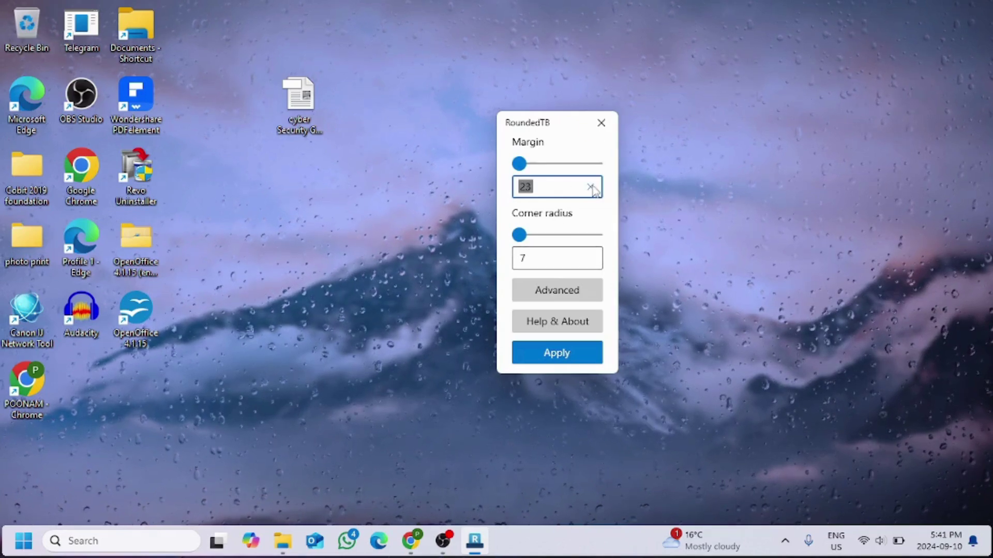
pyautogui.hotkey('ctrl', 'z')
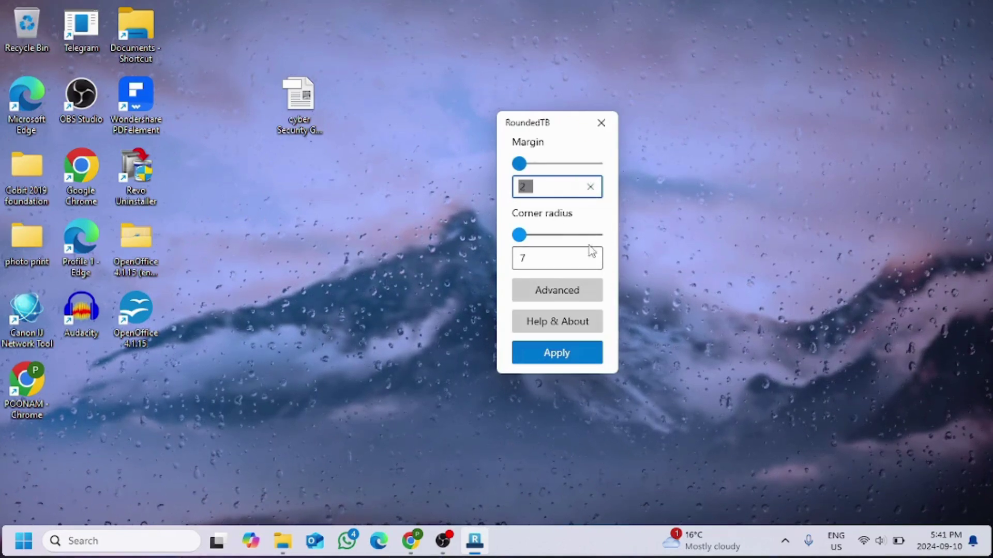
pyautogui.click(553, 260)
pyautogui.hotkey('ctrl', 'z')
pyautogui.hotkey('ctrl', 'z')
pyautogui.hotkey('ctrl', 'z')
pyautogui.hotkey('ctrl', 'z')
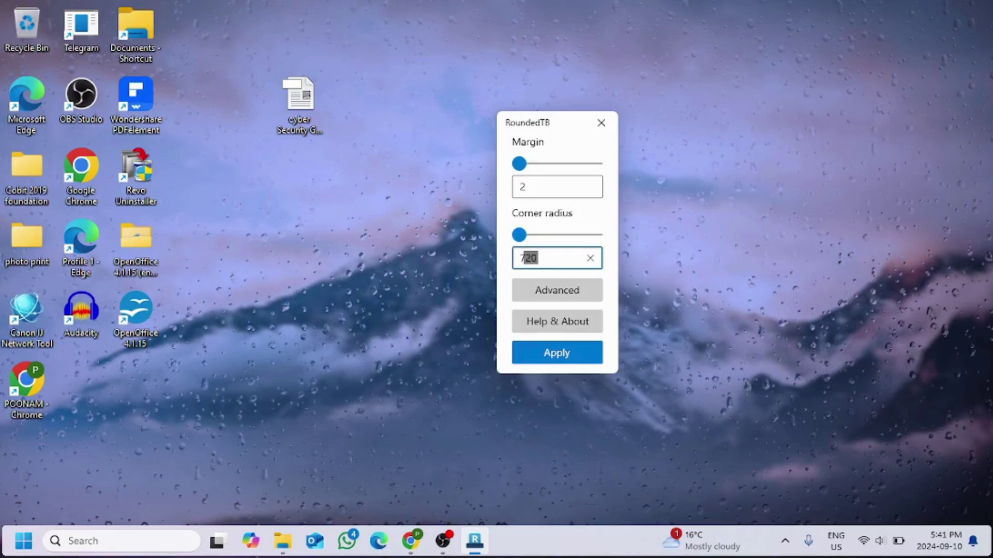
pyautogui.hotkey('ctrl', 'z')
pyautogui.hotkey('ctrl', 'z')
pyautogui.hotkey('ctrl', 'z')
pyautogui.hotkey('ctrl', 'z')
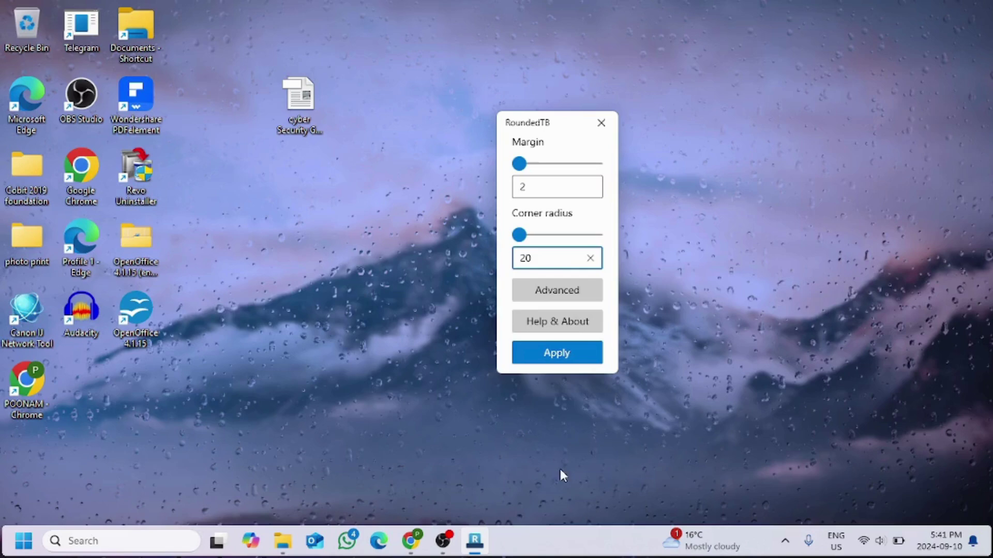
# Enable Dynamic mode, tray on hover, and fill taskbar when maximised and on alt+tab, then apply
pyautogui.click(573, 290)
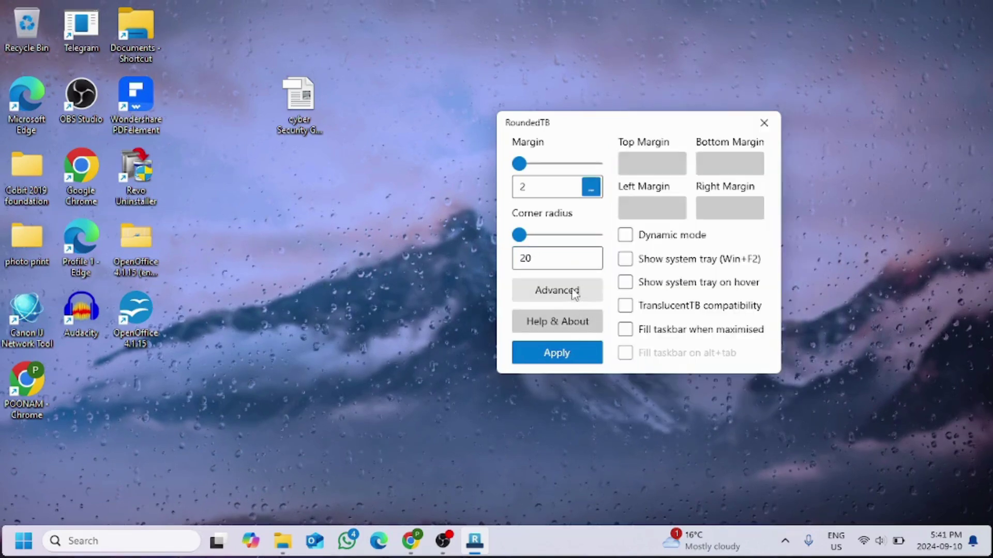
pyautogui.click(626, 235)
pyautogui.click(626, 259)
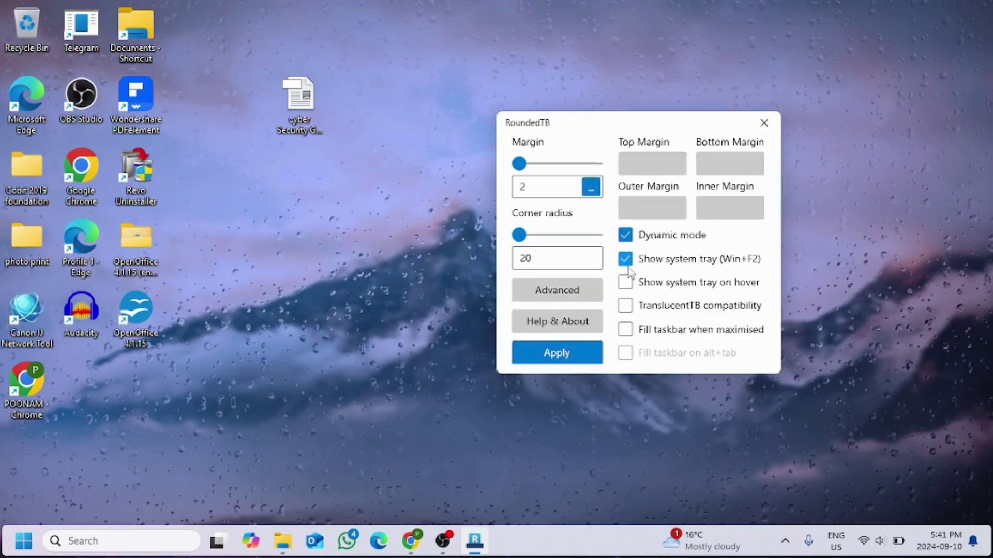
pyautogui.click(626, 329)
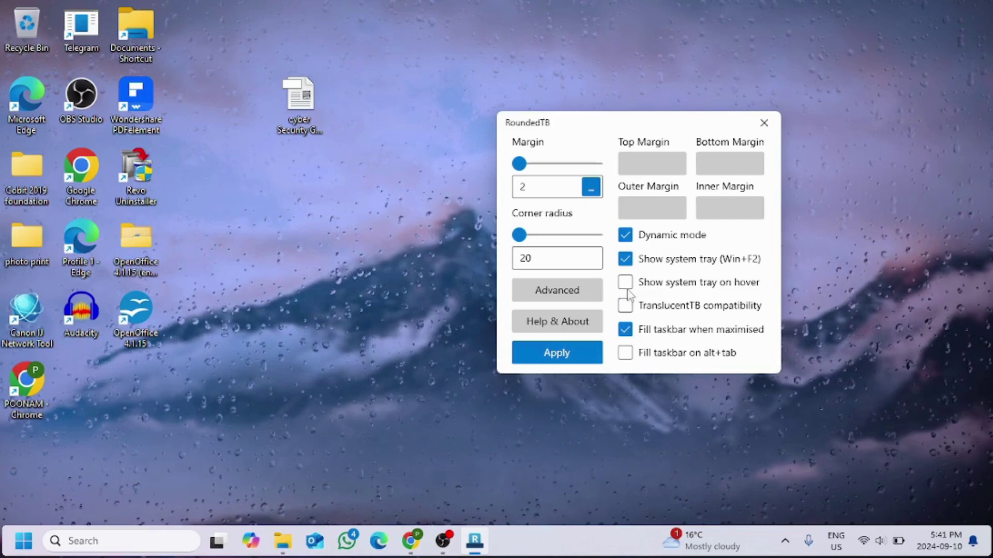
pyautogui.click(625, 259)
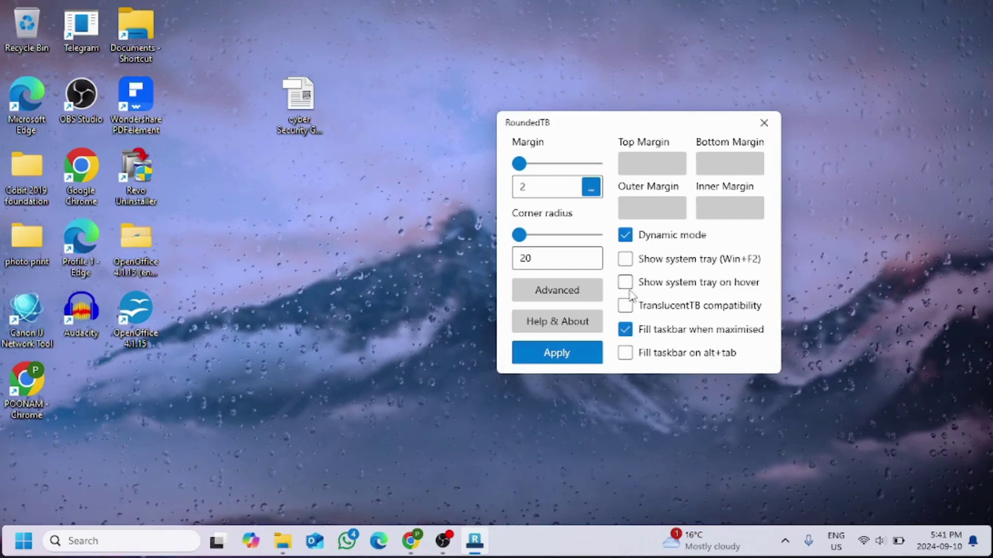
pyautogui.click(626, 283)
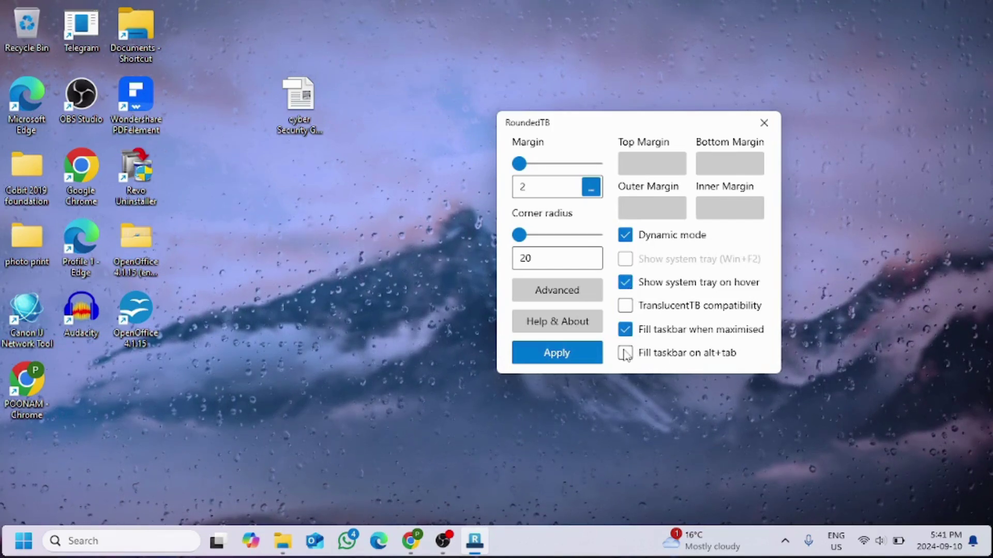
pyautogui.click(626, 353)
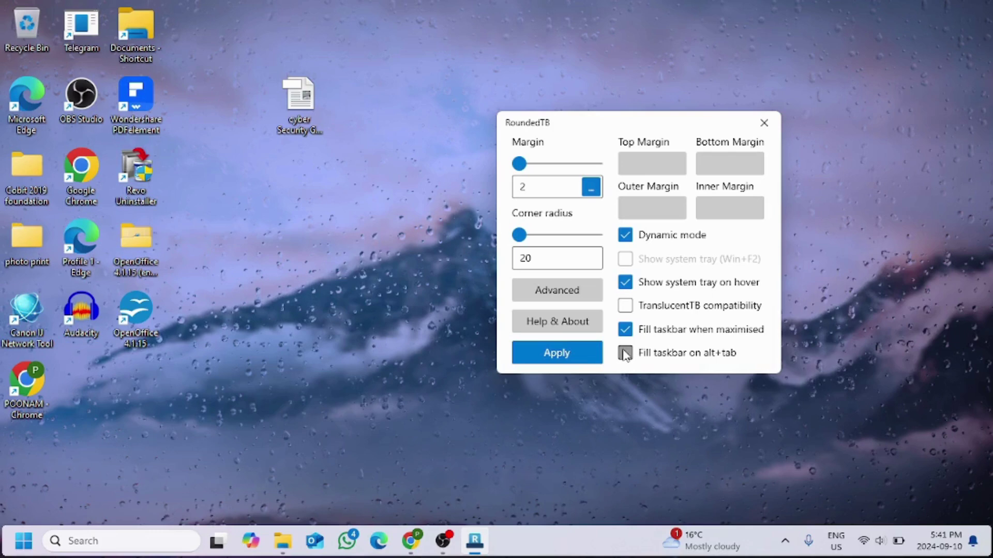
pyautogui.click(562, 356)
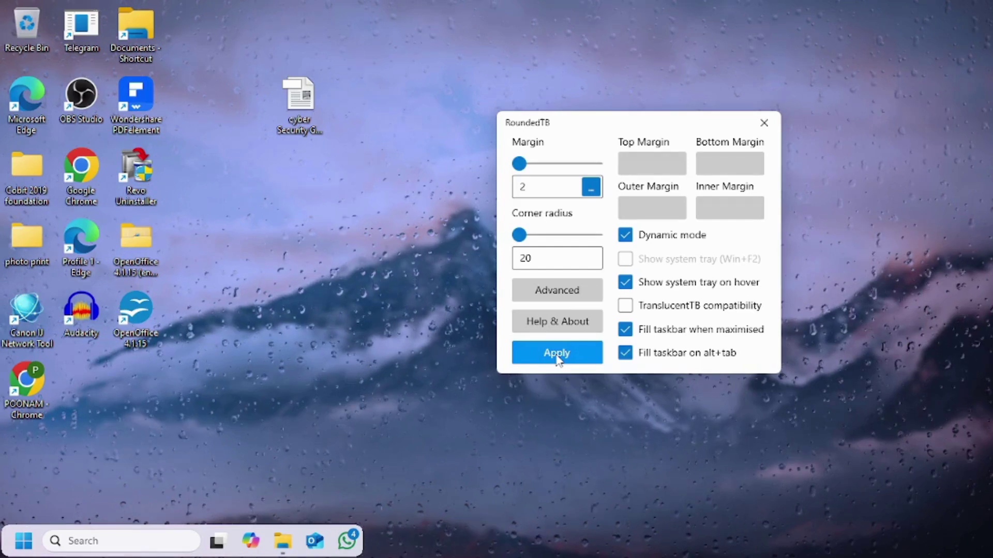
# Close the RoundedTB window and enable Run at startup from its tray icon menu
pyautogui.click(764, 124)
pyautogui.moveTo(976, 552)
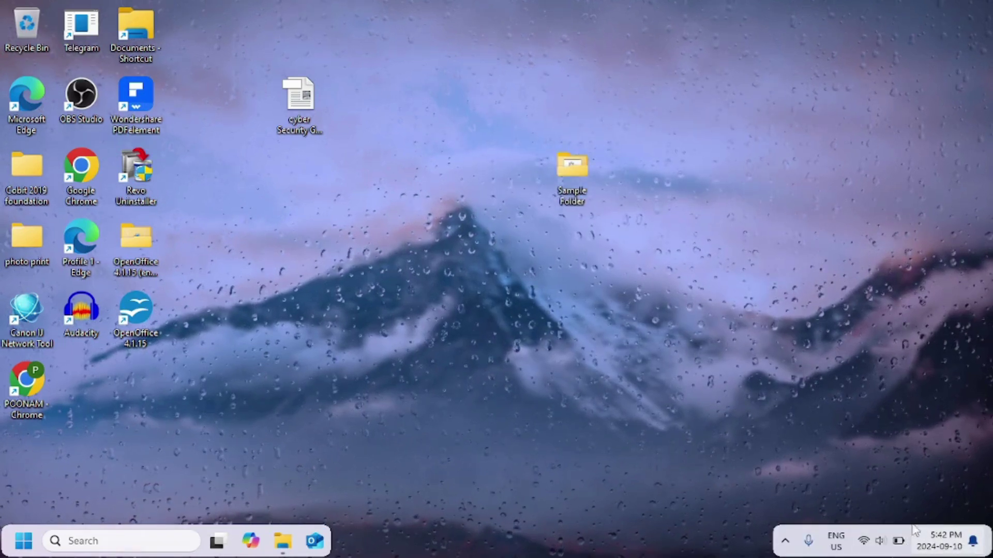
pyautogui.click(785, 541)
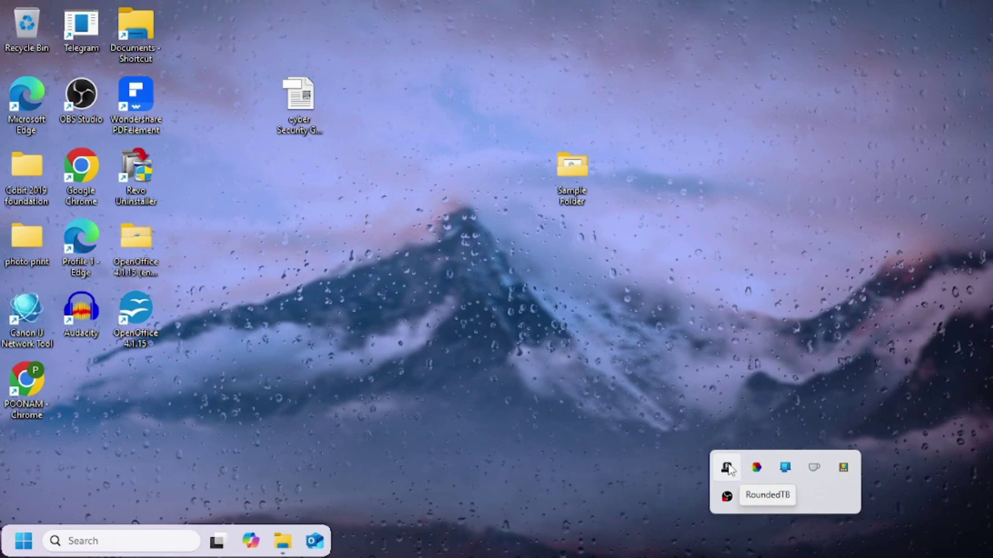
pyautogui.rightClick(729, 468)
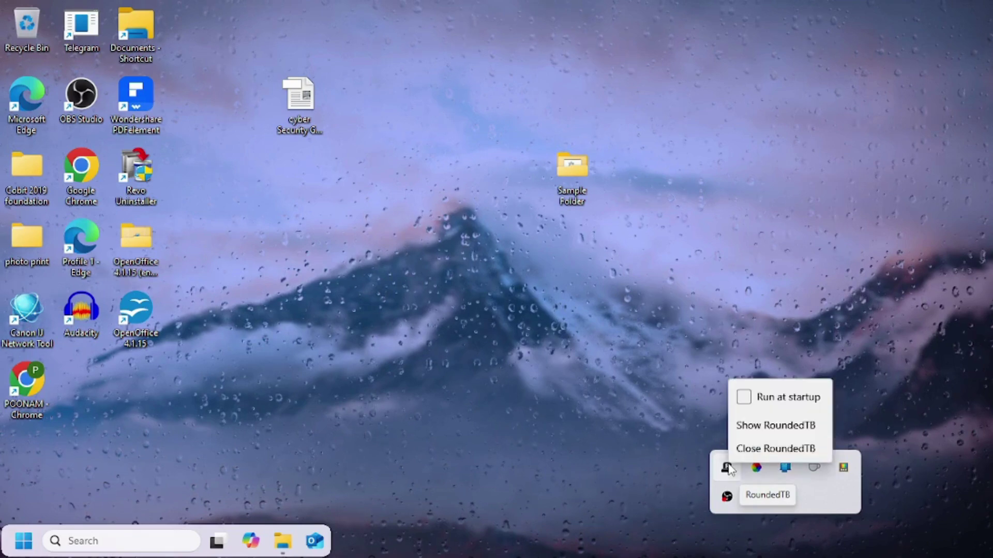
pyautogui.click(747, 402)
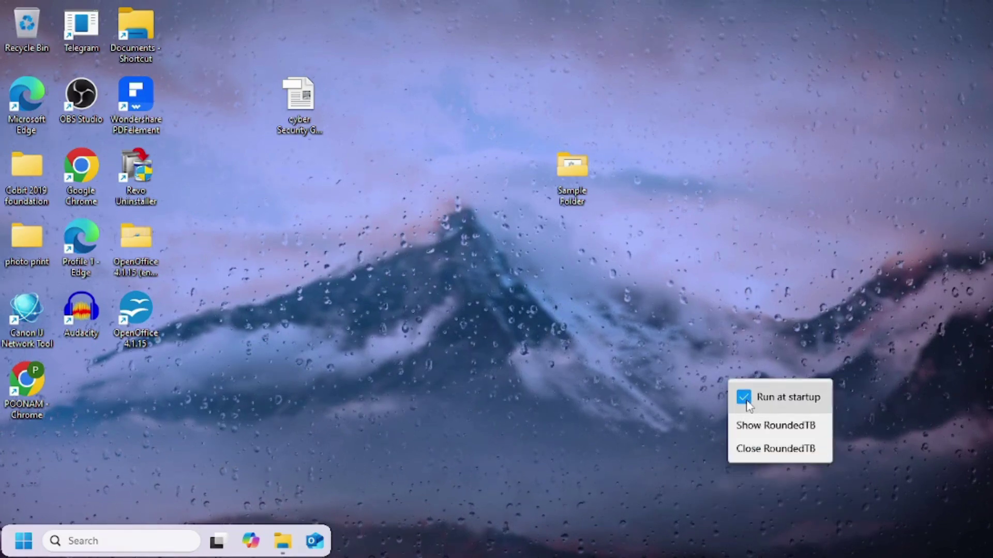
pyautogui.click(146, 482)
# Search for "taskbar" and open Taskbar settings
pyautogui.click(113, 545)
pyautogui.write('t')
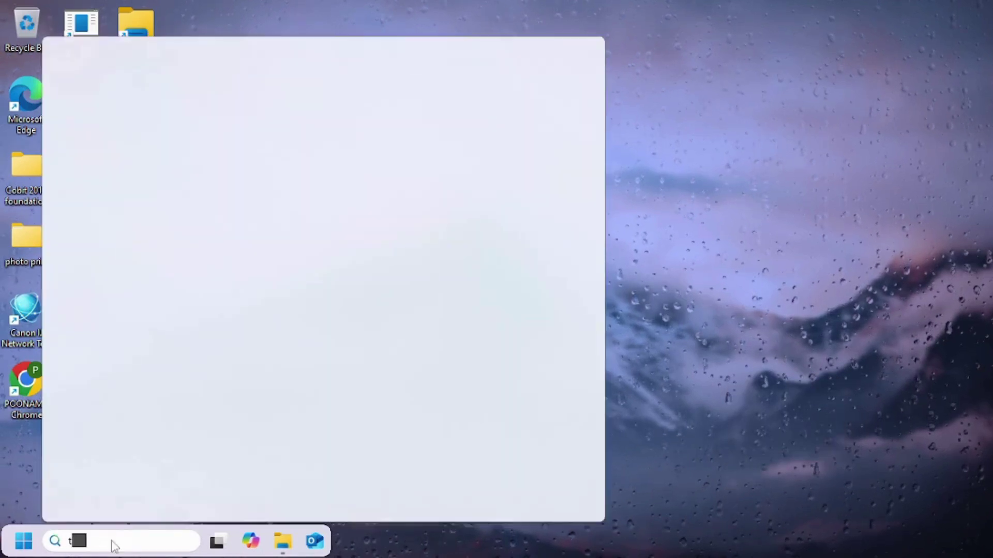
pyautogui.write('askbasr')
pyautogui.press('BackSpace')
pyautogui.press('BackSpace')
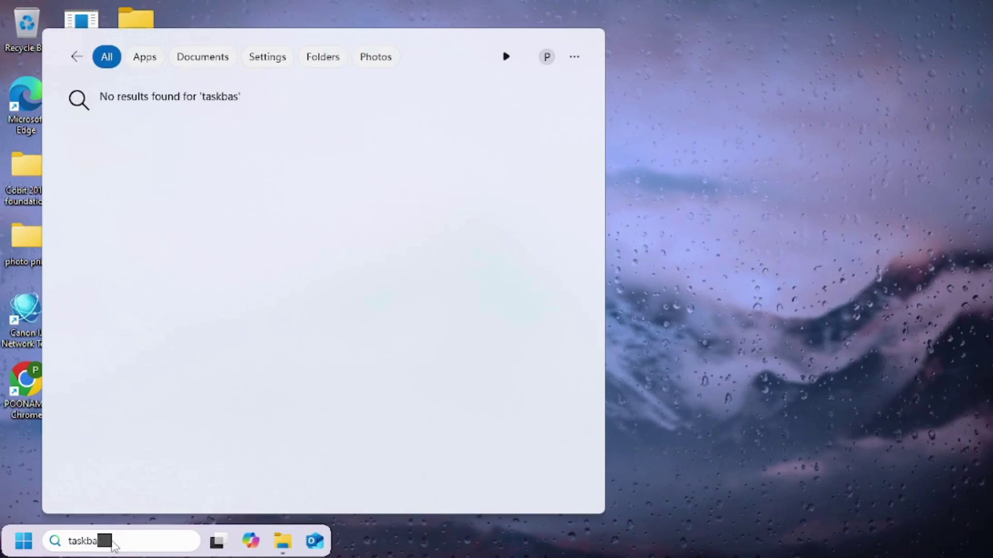
pyautogui.write('r')
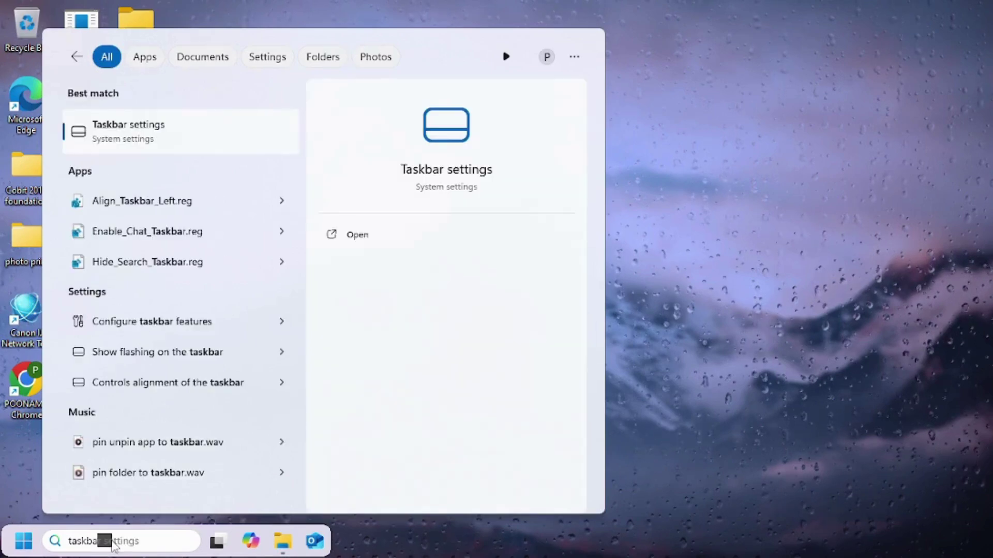
pyautogui.click(223, 143)
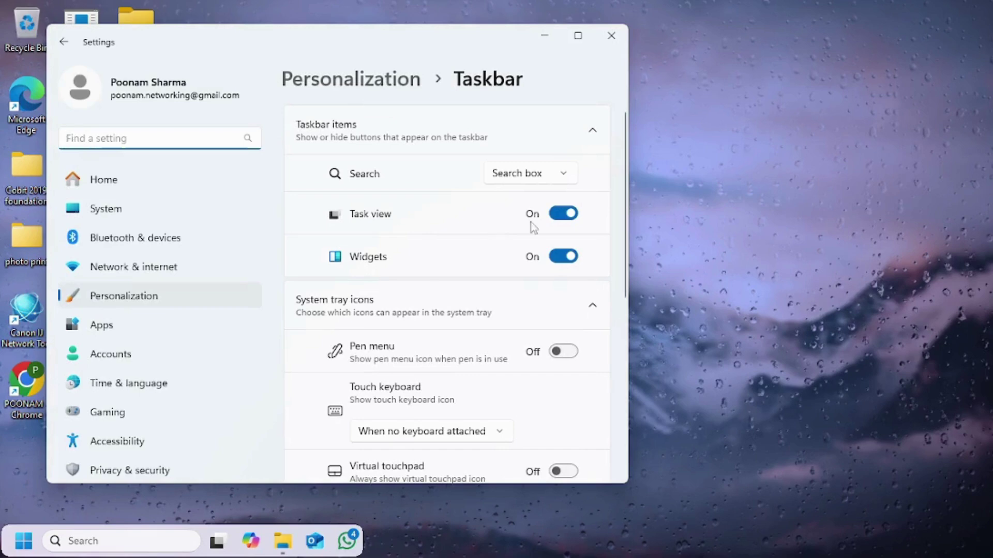
# Under Taskbar behaviors, set Taskbar alignment to Center
pyautogui.moveTo(625, 161); pyautogui.dragTo(644, 358)
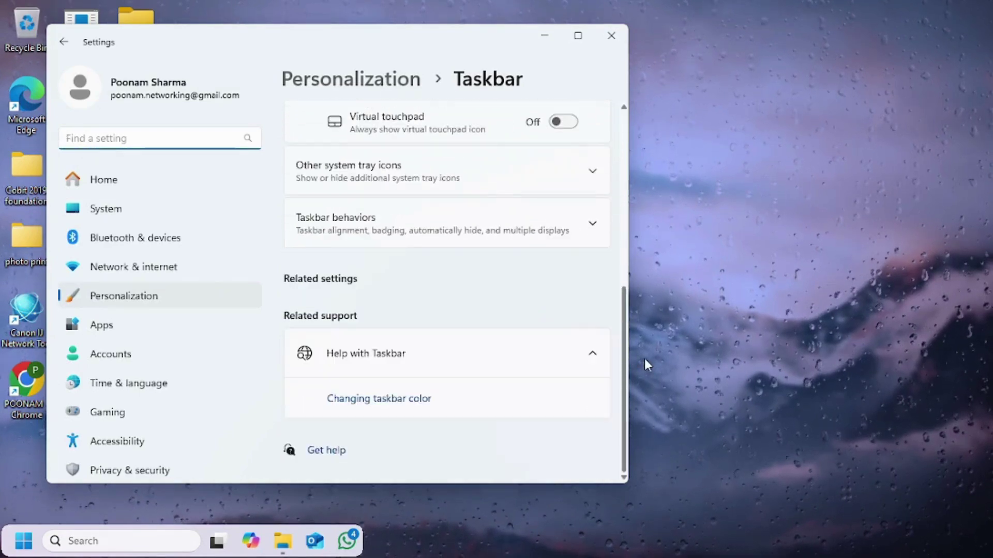
pyautogui.click(466, 237)
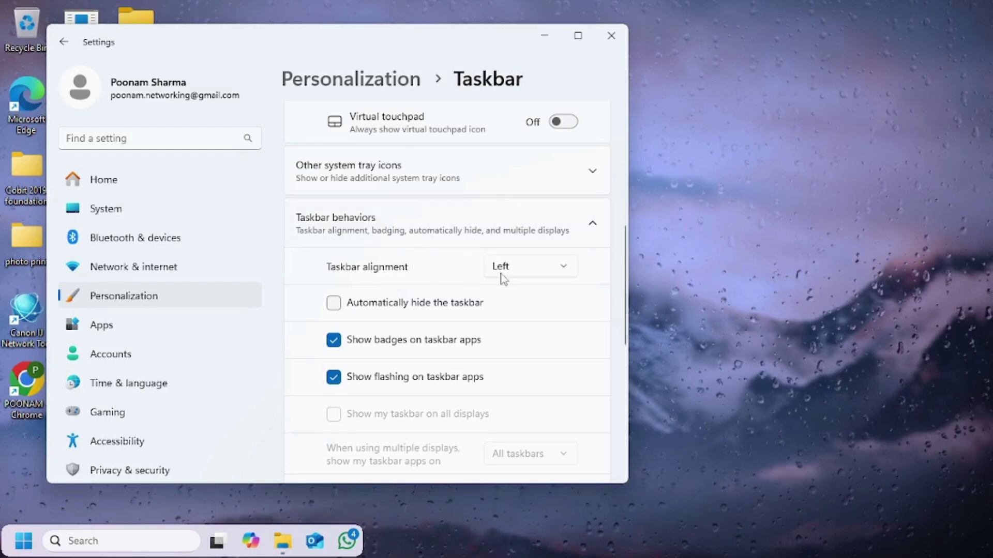
pyautogui.click(510, 274)
# Set Taskbar alignment to Center, then change it to Left
pyautogui.click(515, 293)
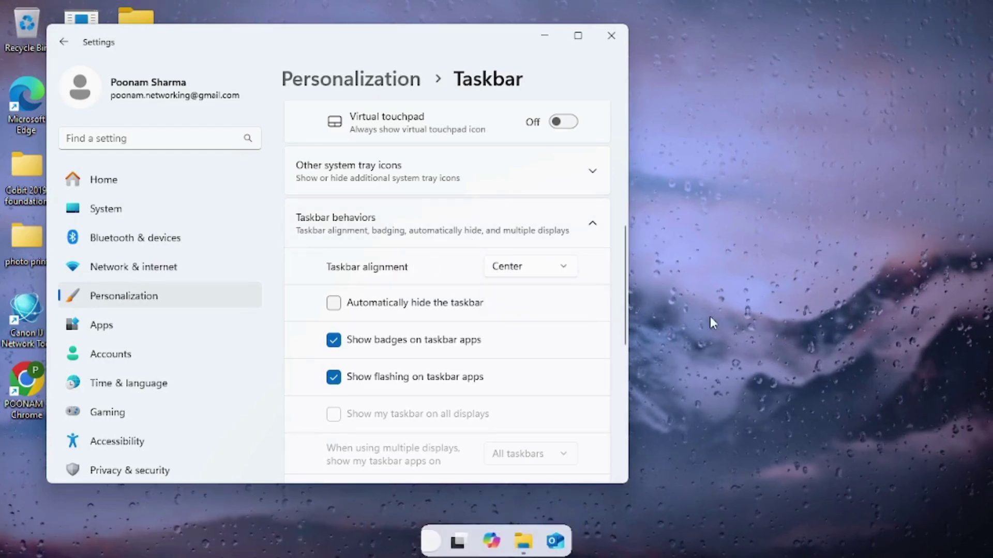
pyautogui.click(552, 267)
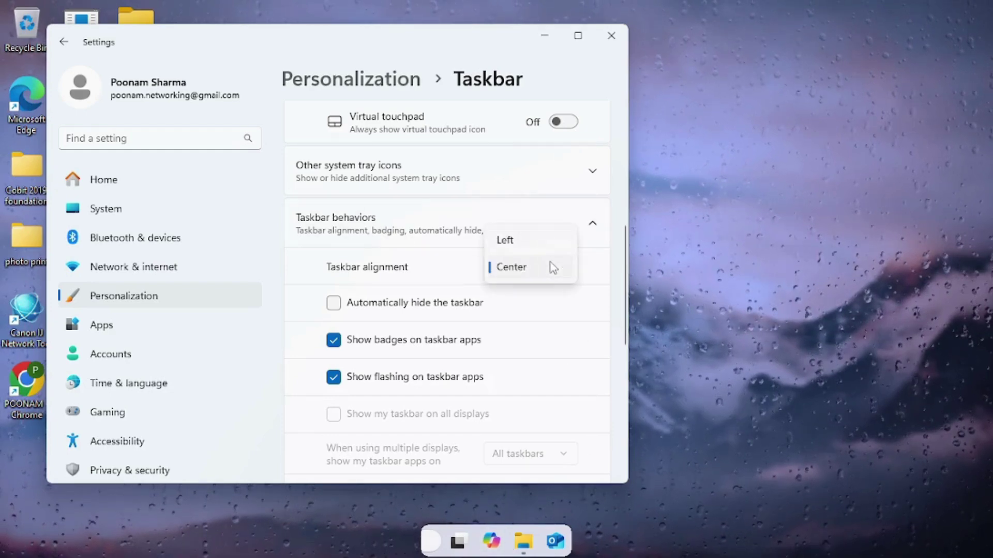
pyautogui.click(533, 247)
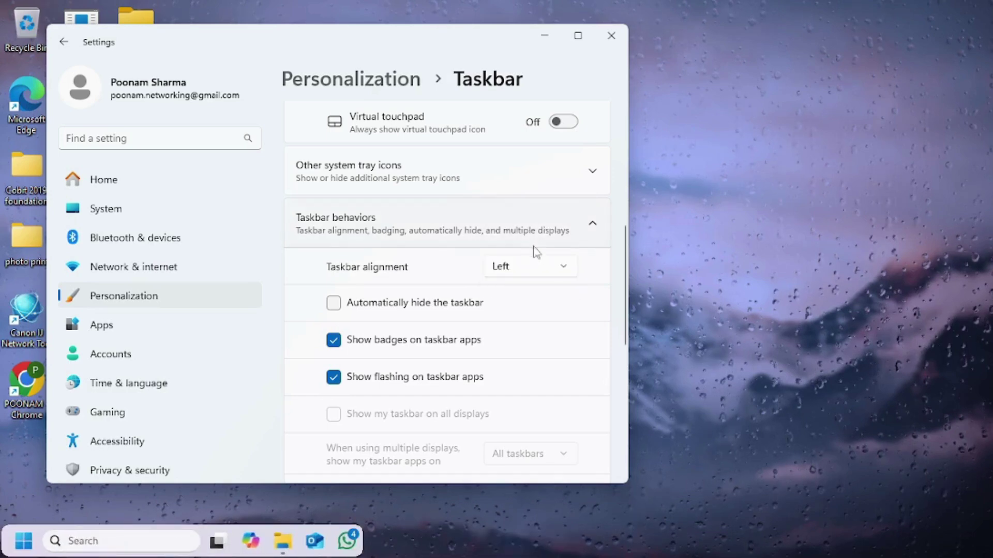
# Return Taskbar alignment to Center, then open and close the search flyout
pyautogui.click(543, 274)
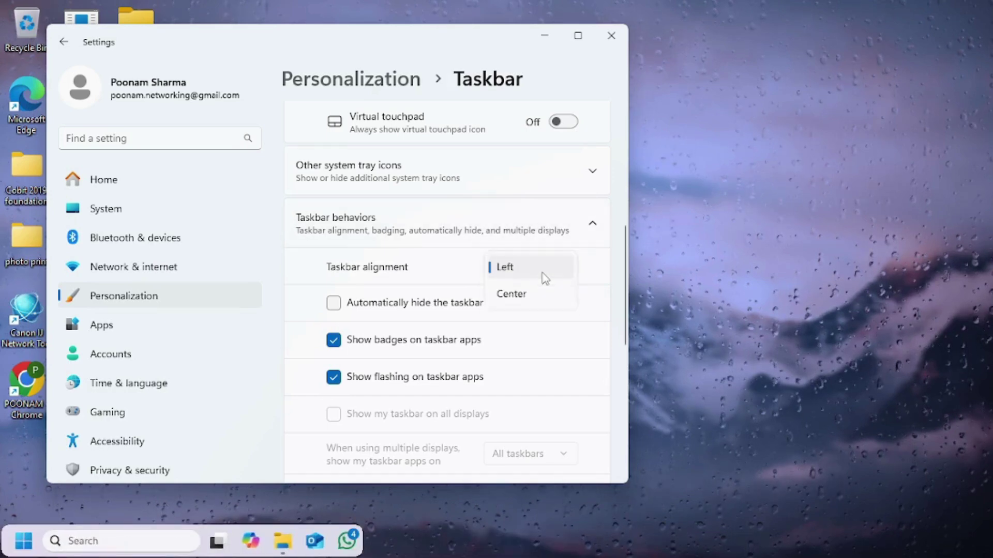
pyautogui.click(510, 295)
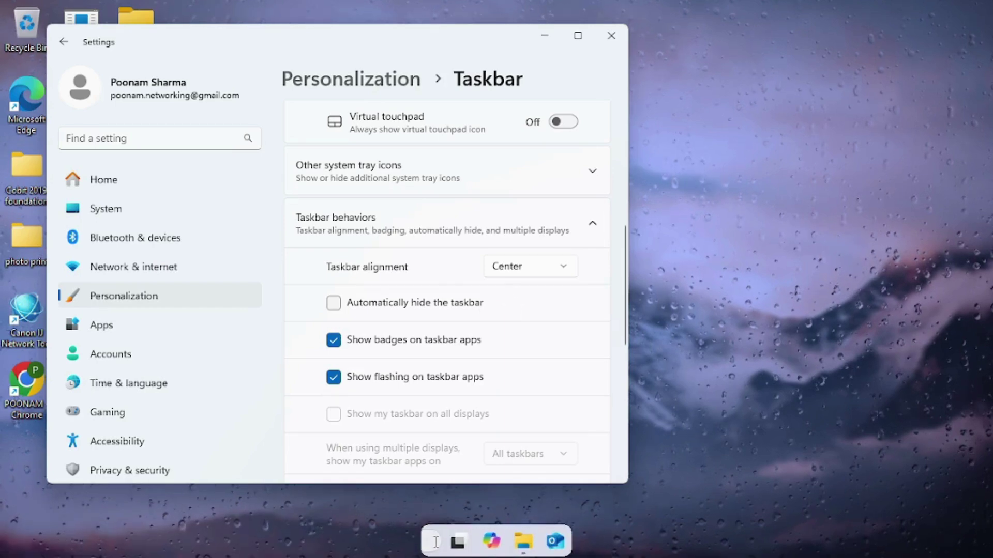
pyautogui.click(437, 540)
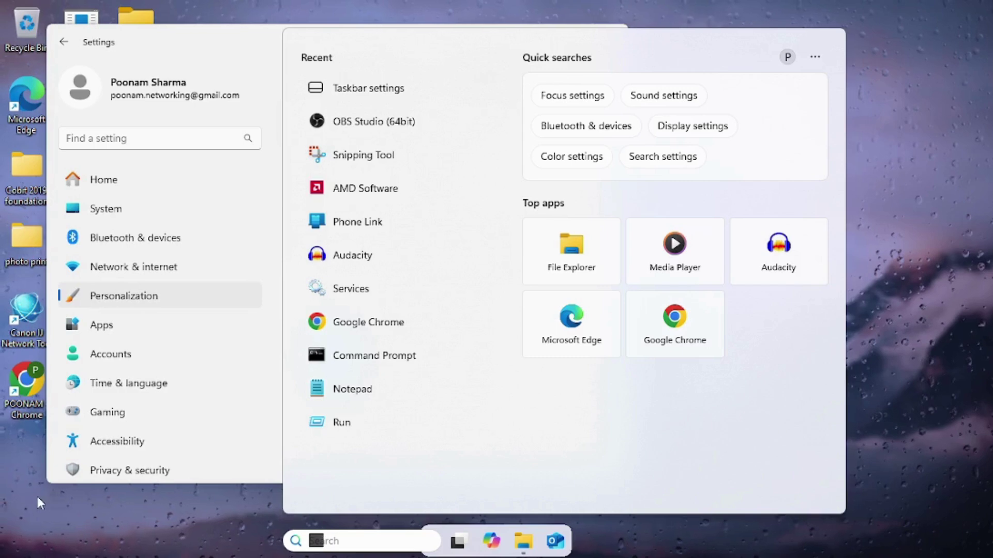
pyautogui.click(29, 554)
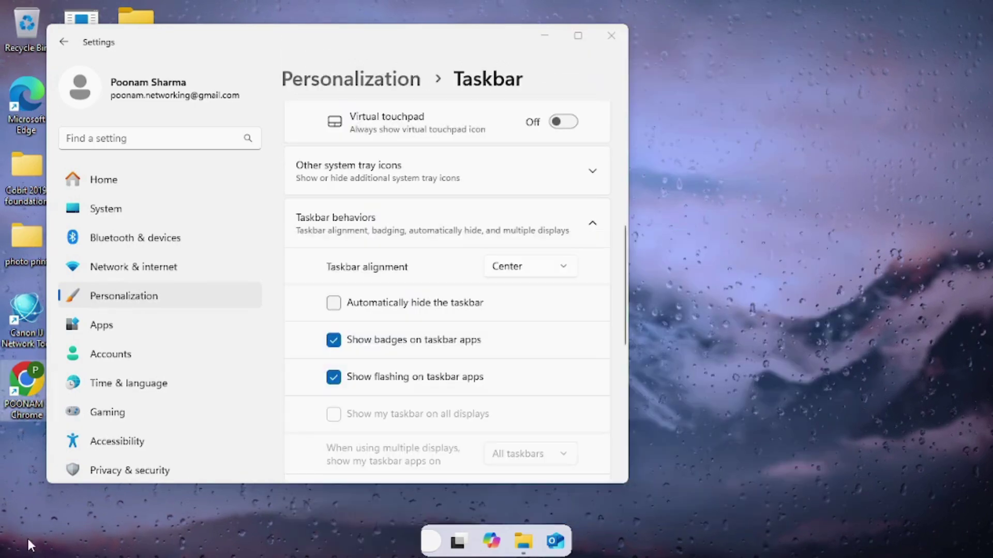